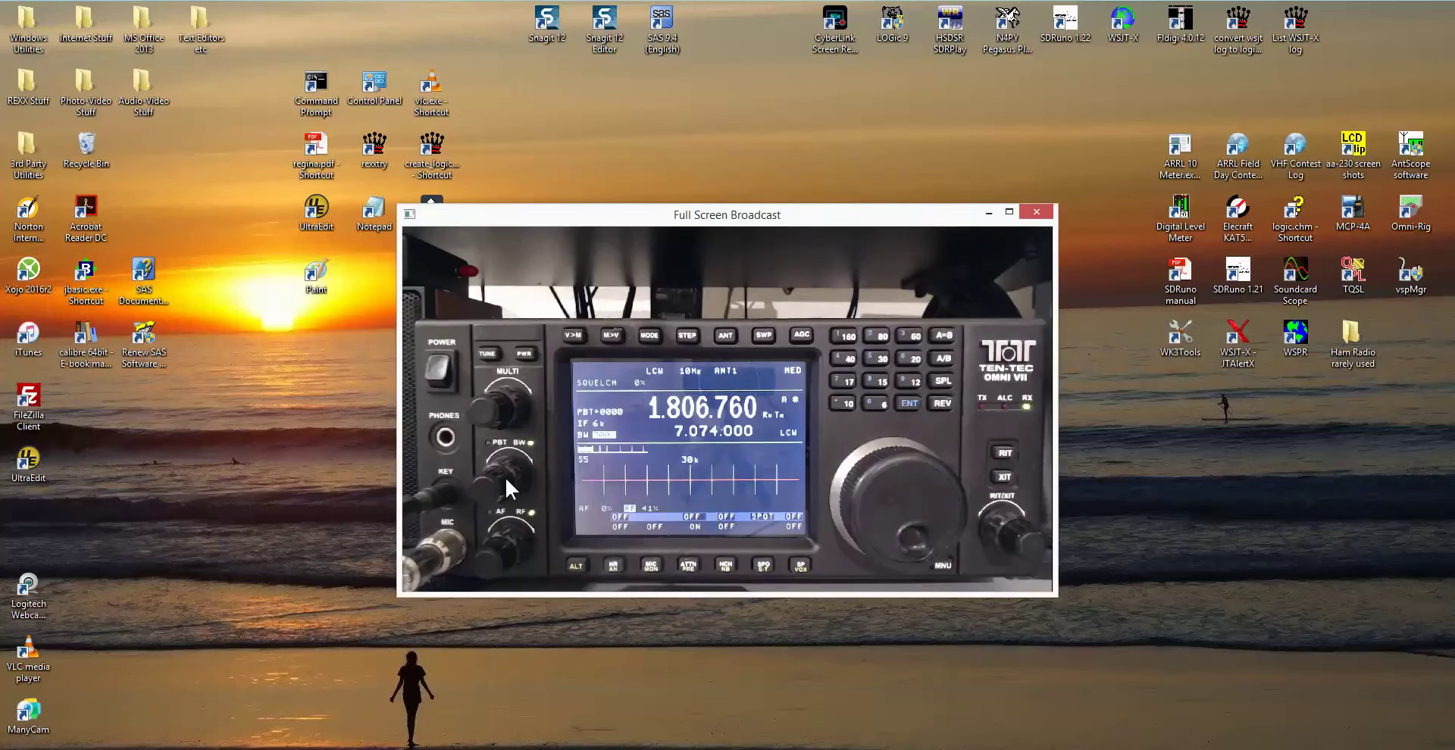
Step: Launch the N4PY Pegasus radio control program from the desktop and place the radio camera window just above it
left_click_drag(851, 219, 956, 91)
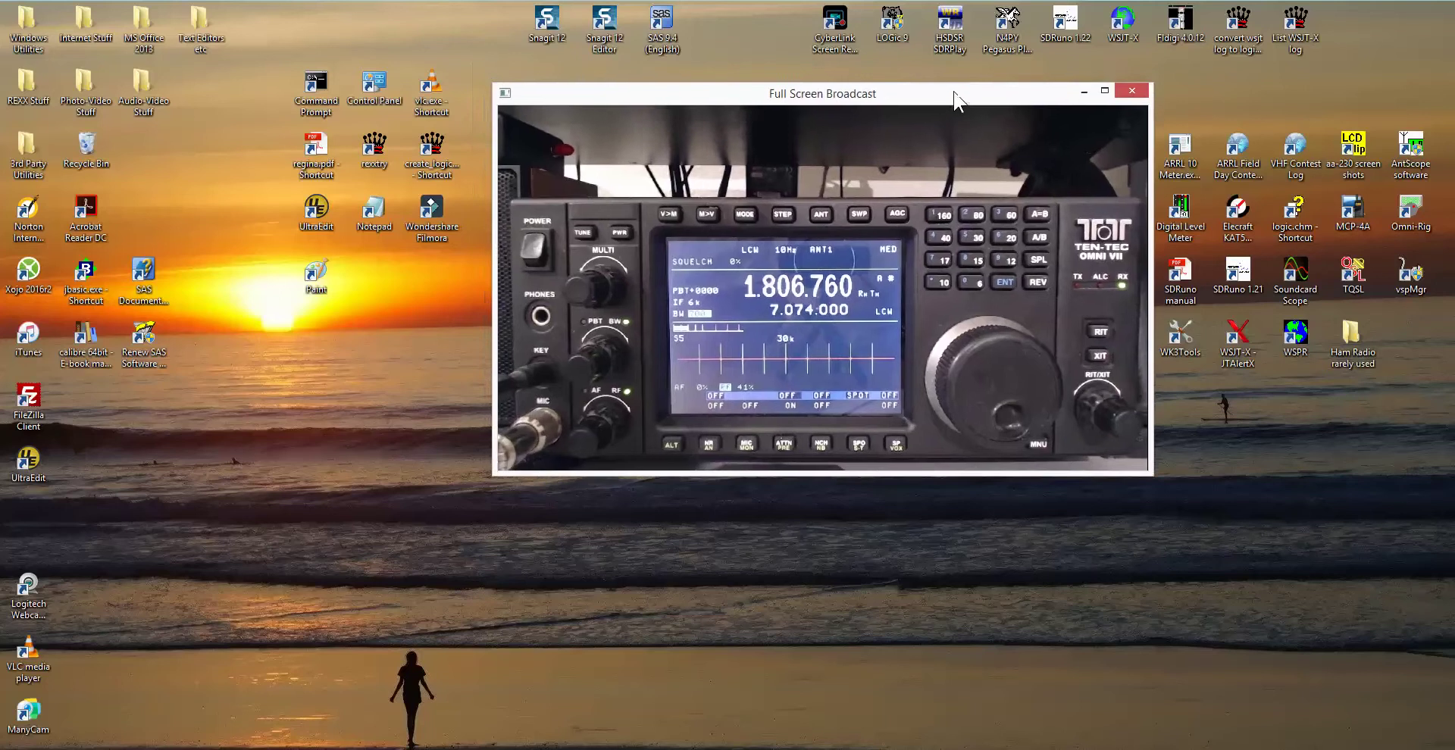
double_click(1006, 30)
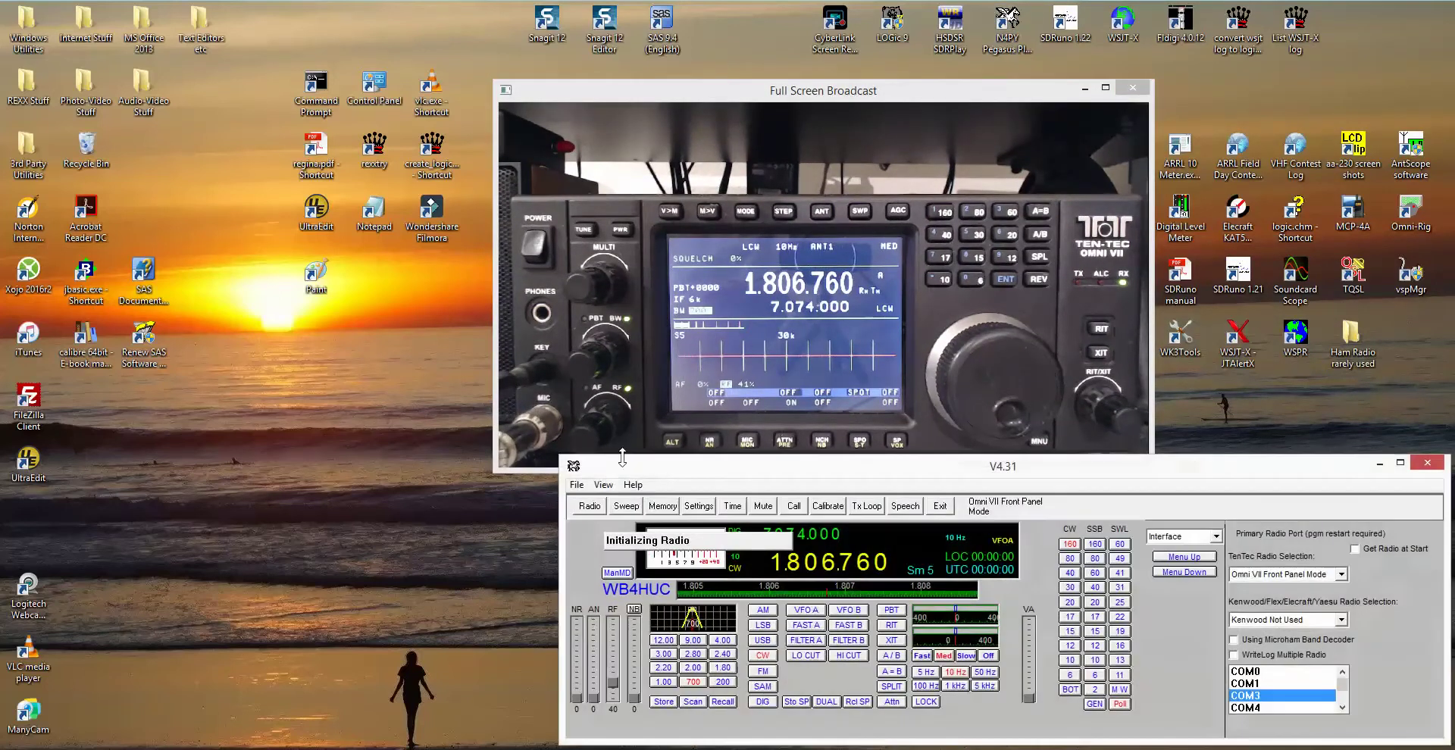
left_click_drag(746, 104, 811, 67)
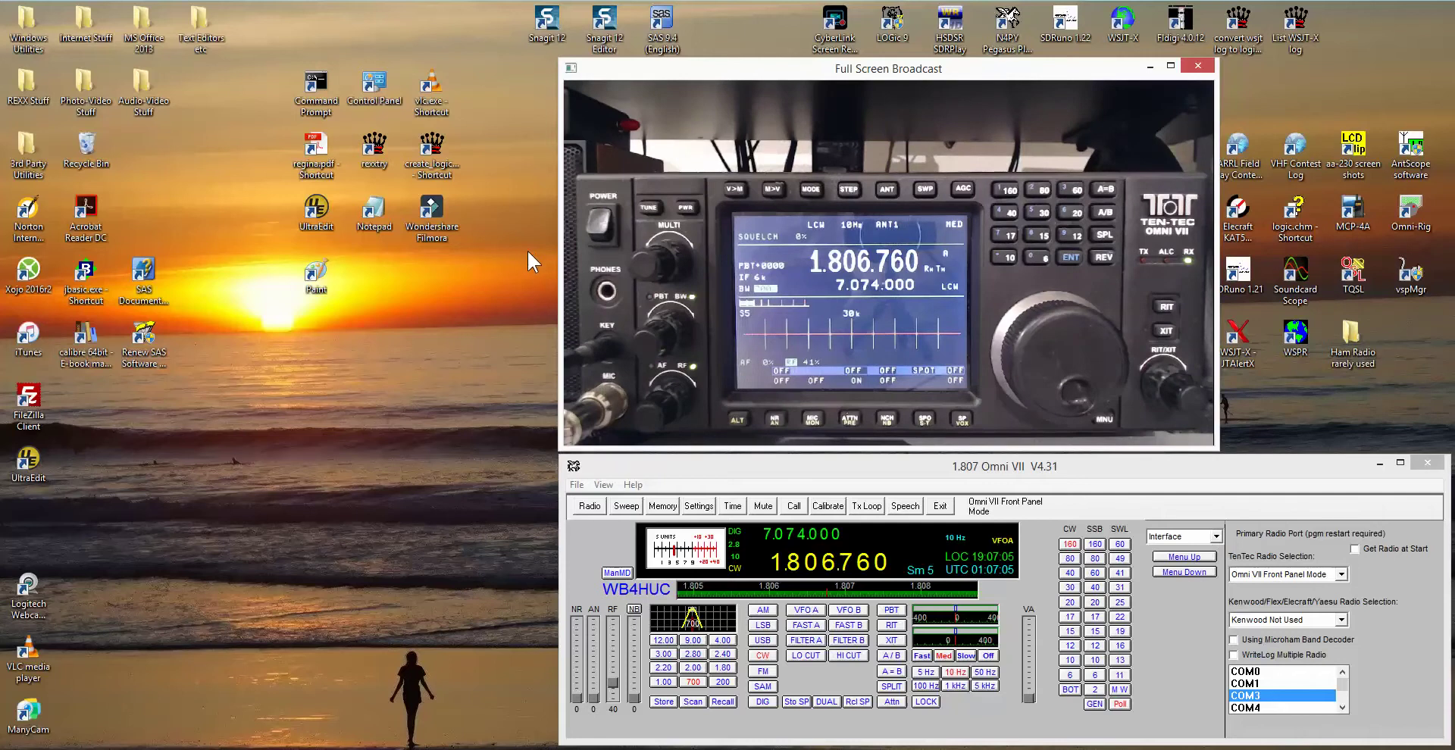
Step: Switch the radio to the 12 m band at 24.931.400 in USB mode with the 2.80 filter bandwidth
left_click(1095, 602)
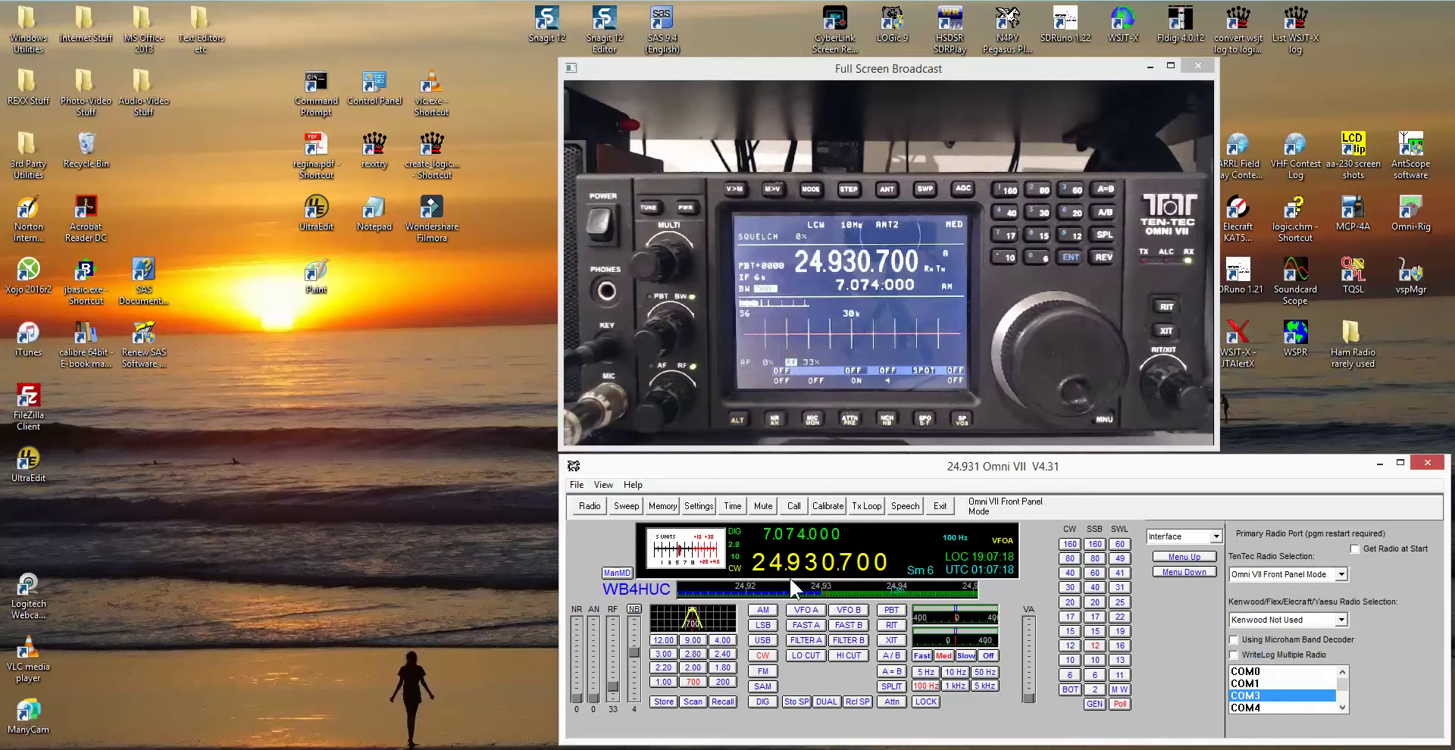
left_click(762, 626)
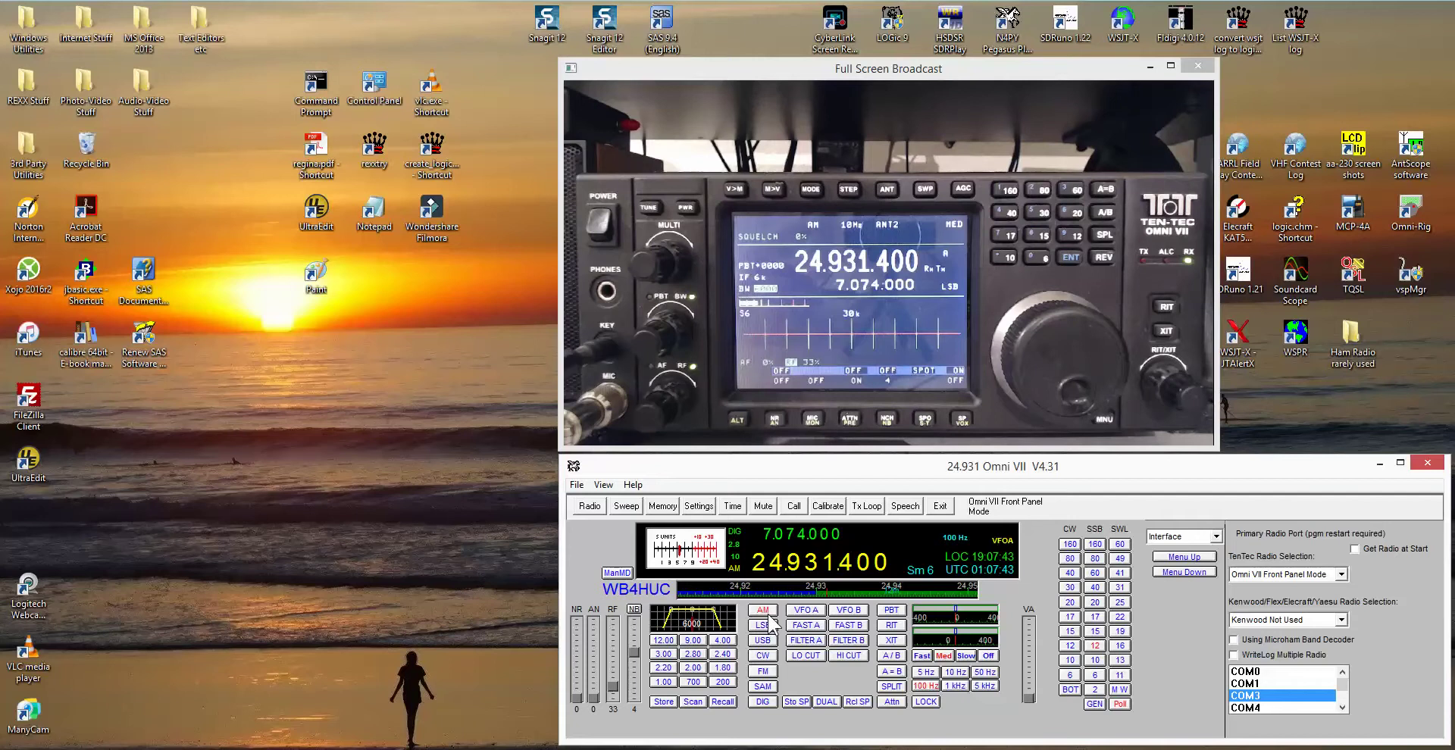
left_click(767, 641)
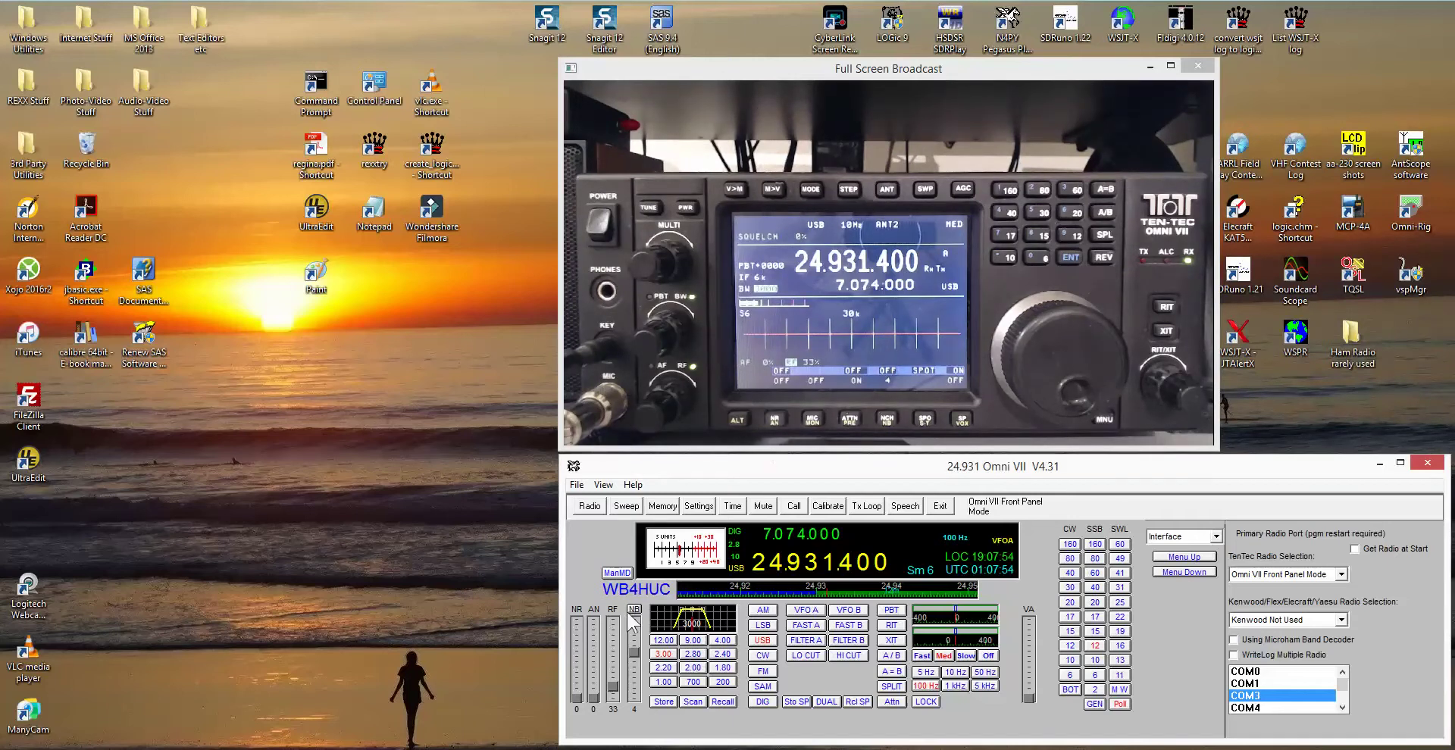
left_click(682, 655)
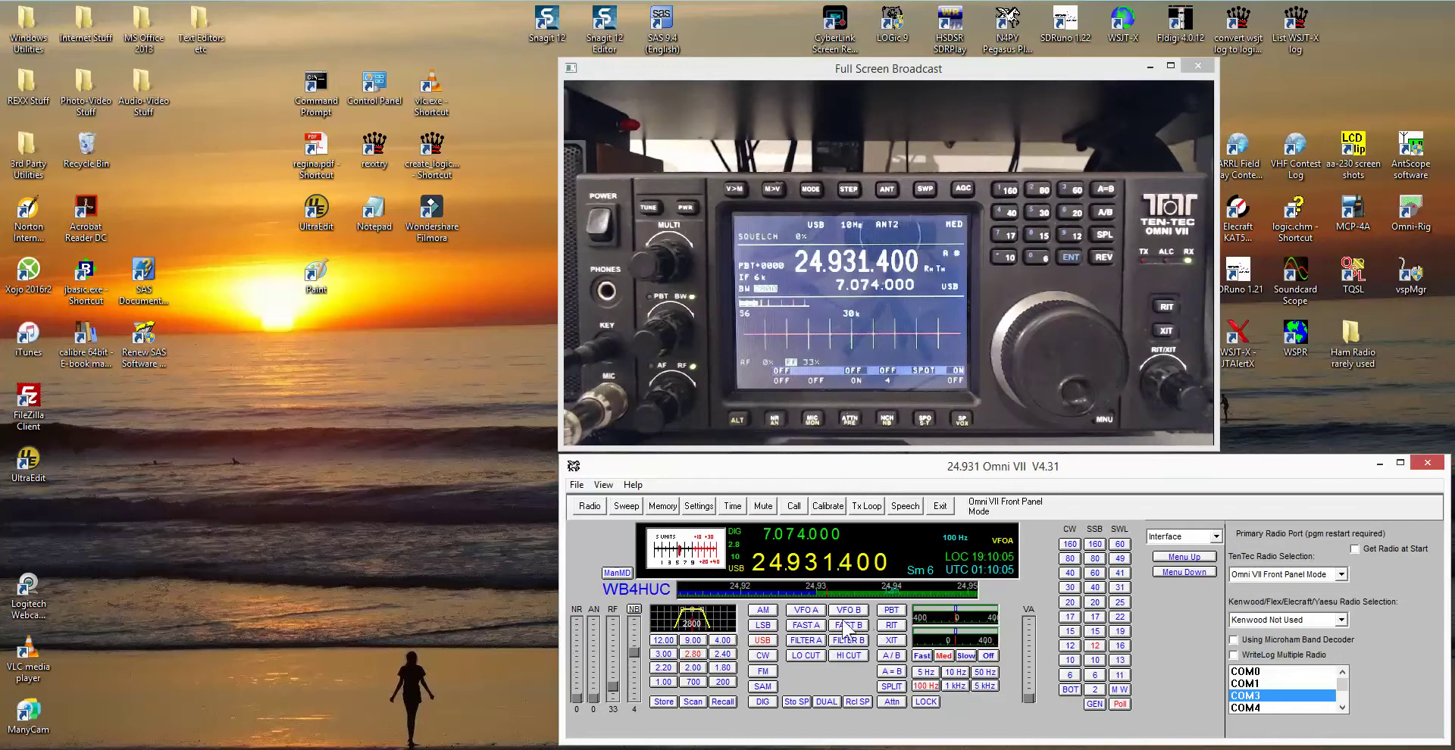
Step: Open the LOGic 9 logging program and switch the radio to 30 m CW, finishing on 60 m LSB
double_click(892, 31)
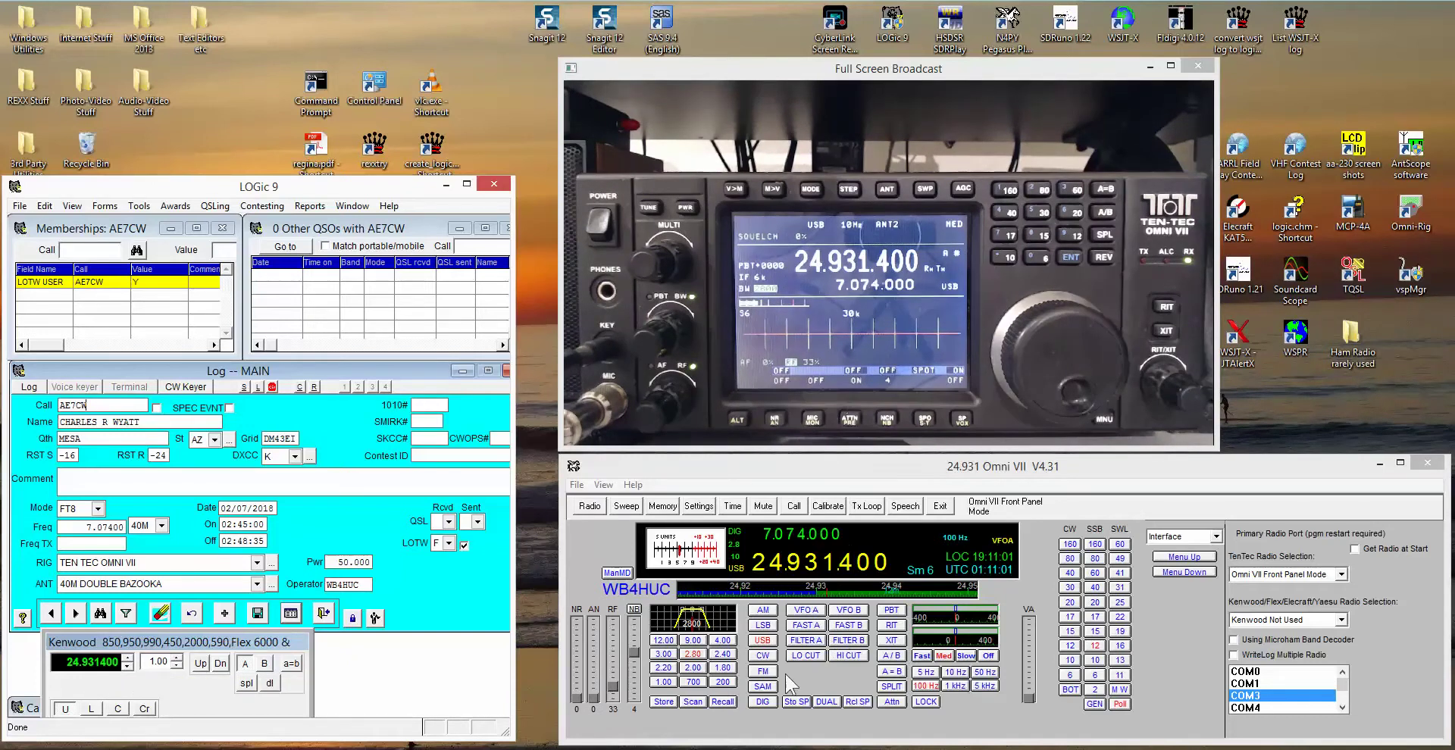
left_click(1069, 587)
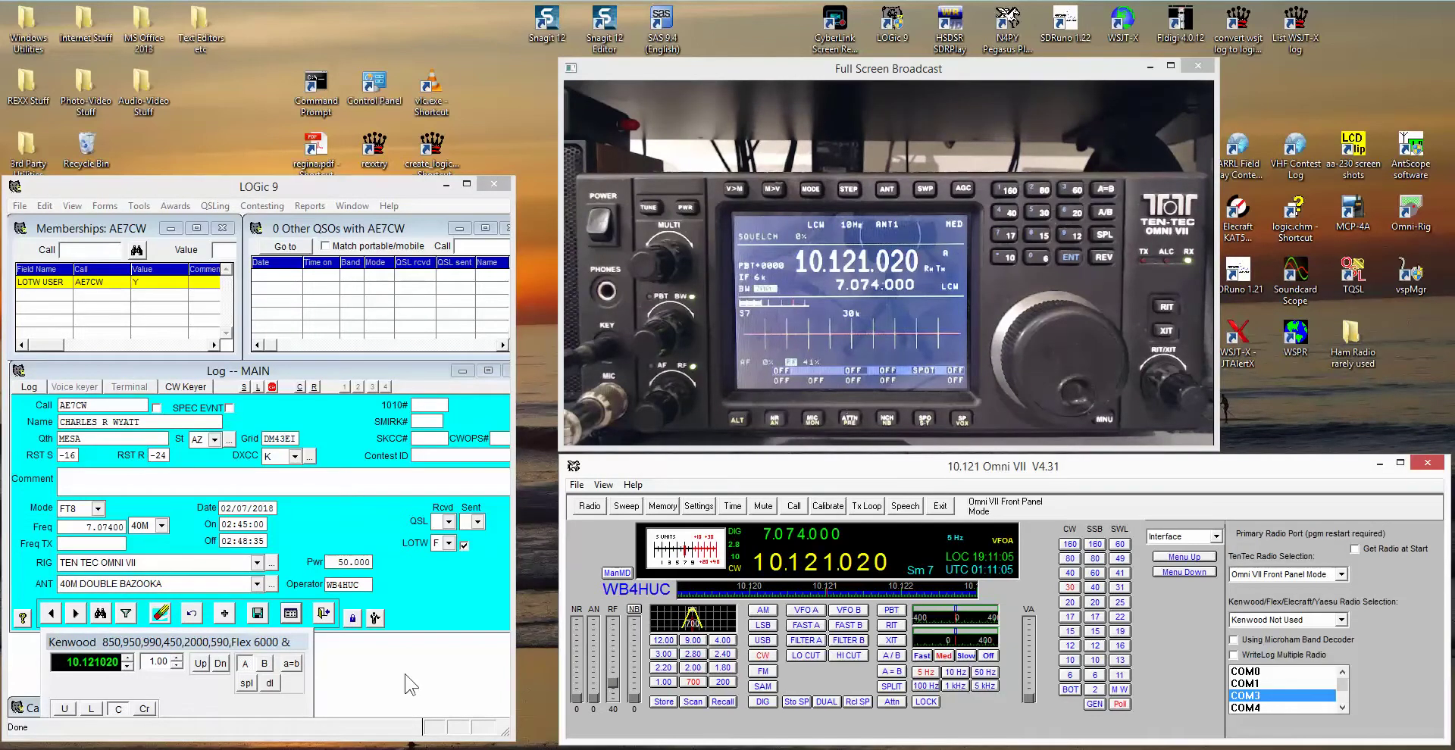
left_click(1095, 573)
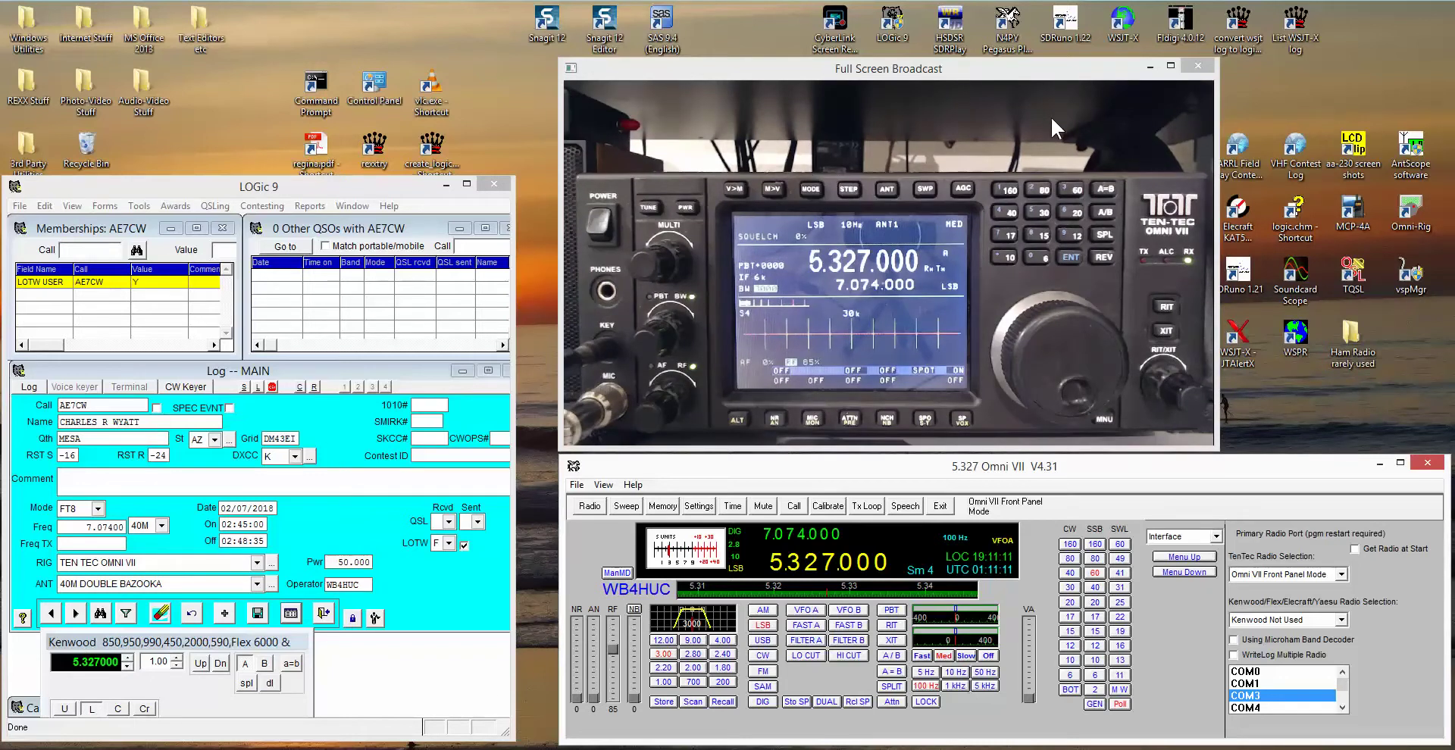
Step: Launch fldigi and switch the radio to the 20 m band through the SSB band selection
left_click(1171, 25)
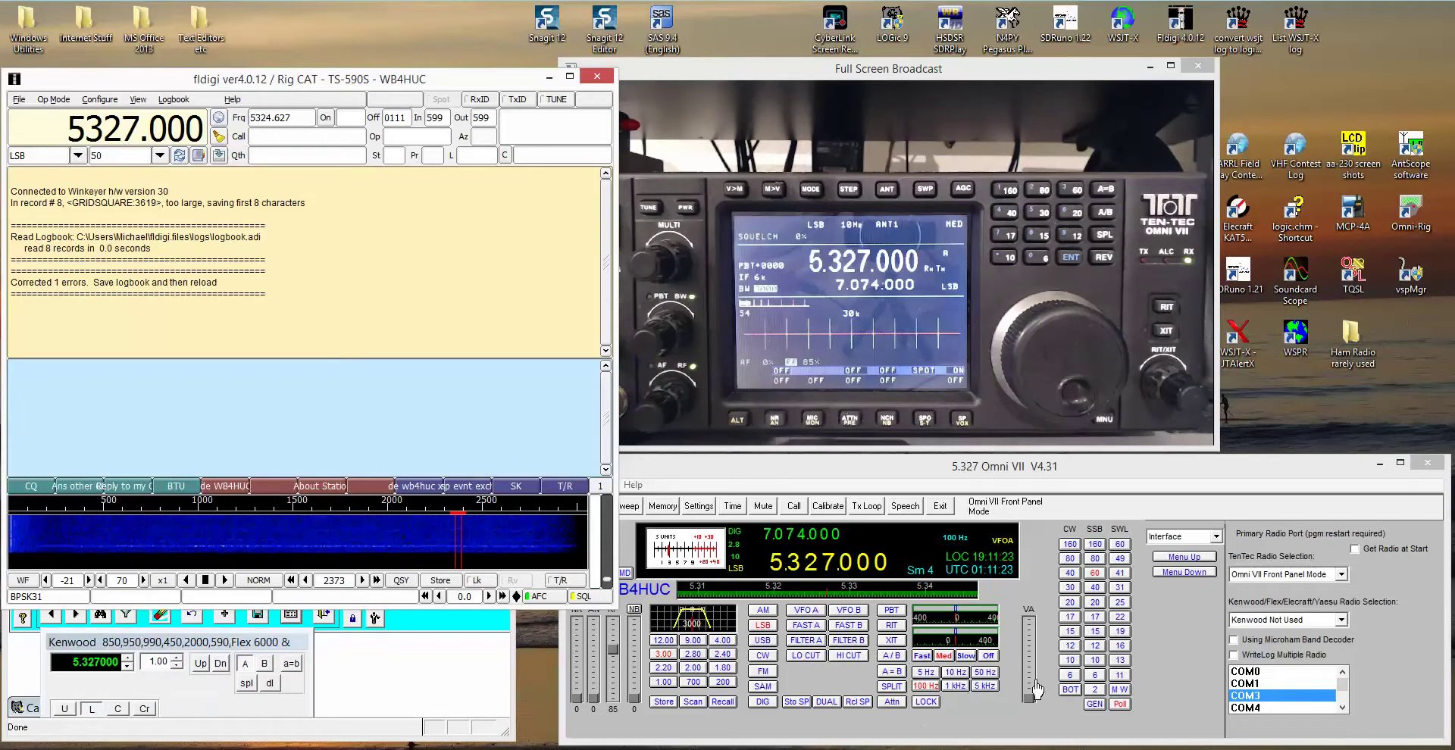
left_click(1095, 602)
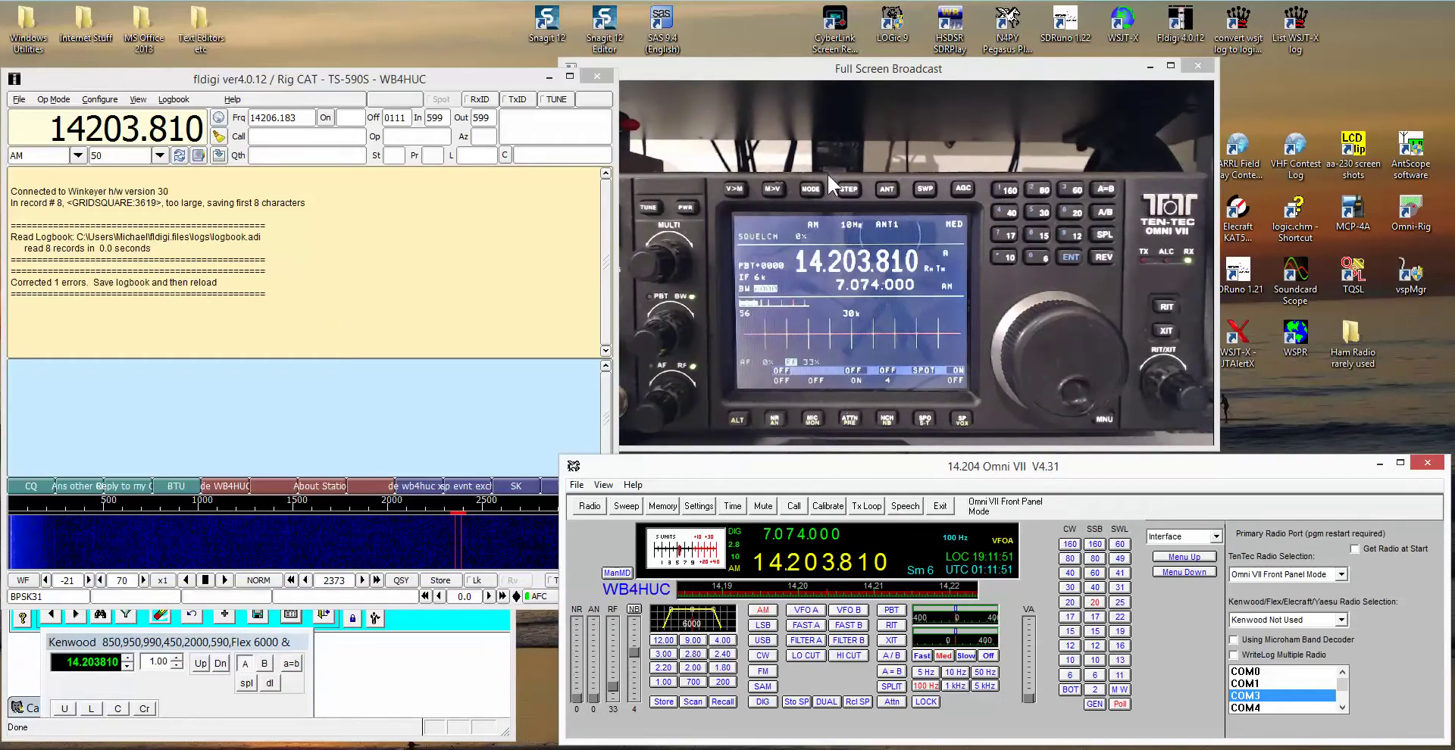
Step: Launch HDSDR, start its reception and set the LO frequency to 6.068 MHz
double_click(954, 28)
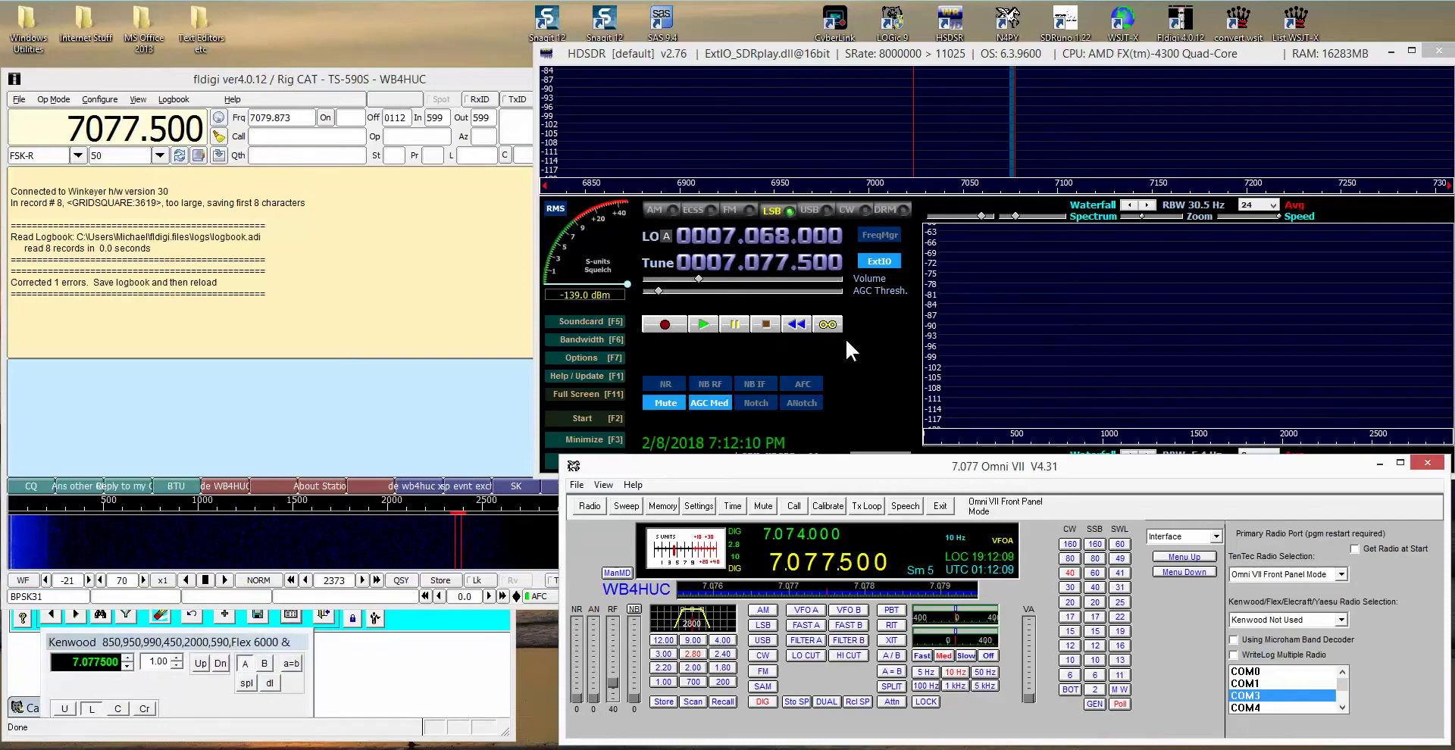
left_click(582, 419)
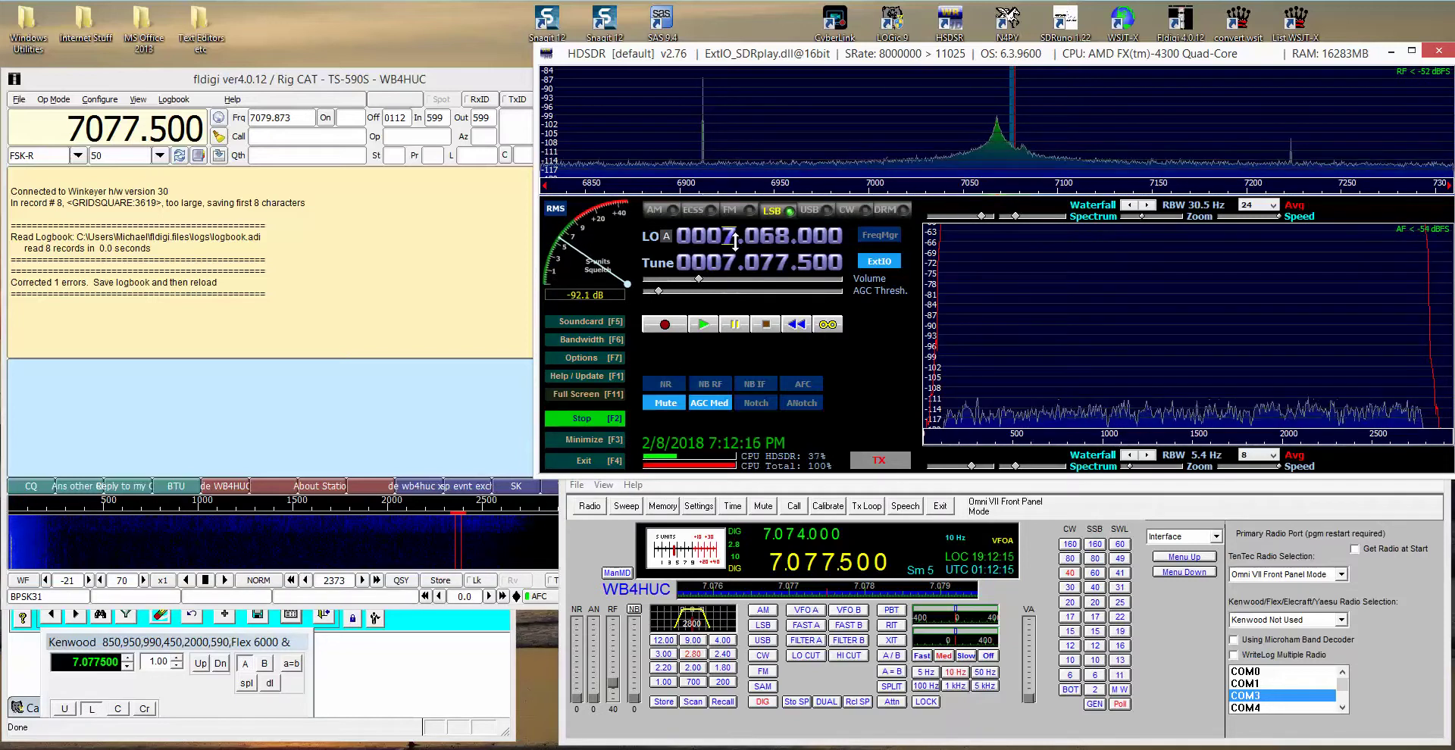
scroll(732, 241, "down", 1)
scroll(732, 262, "up", 1)
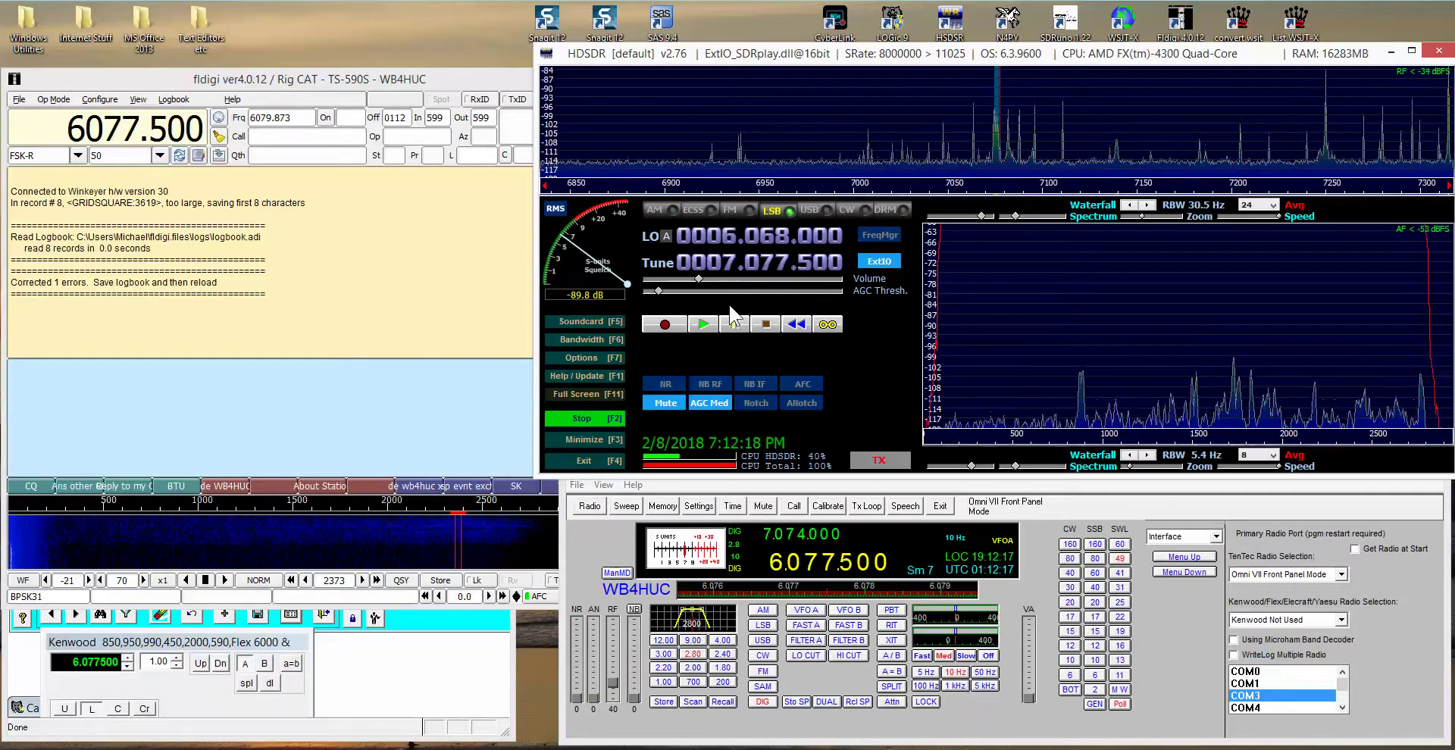
Step: Retune to 7.129.700 in LSB, moving the radio camera window off the HDSDR display and back to compare them
left_click(792, 124)
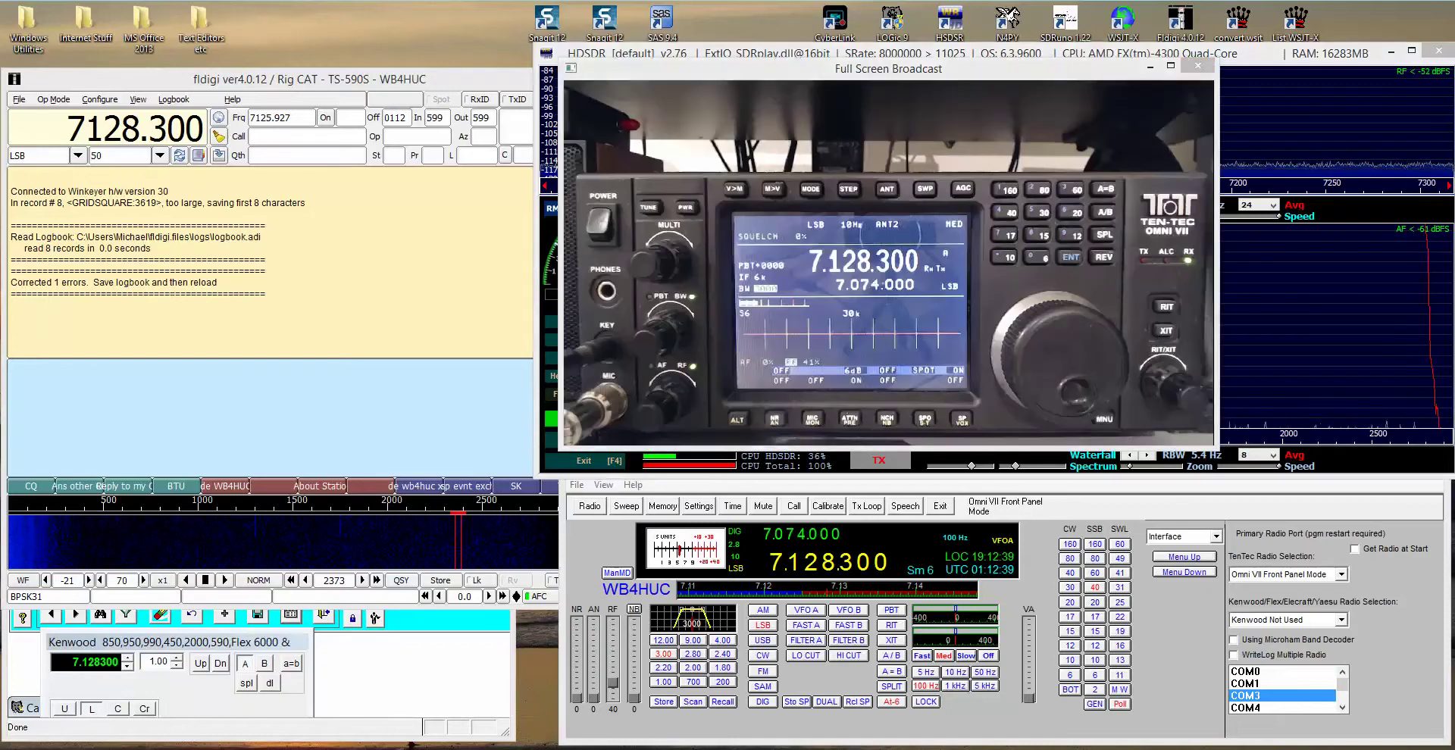
left_click_drag(818, 72, 212, 167)
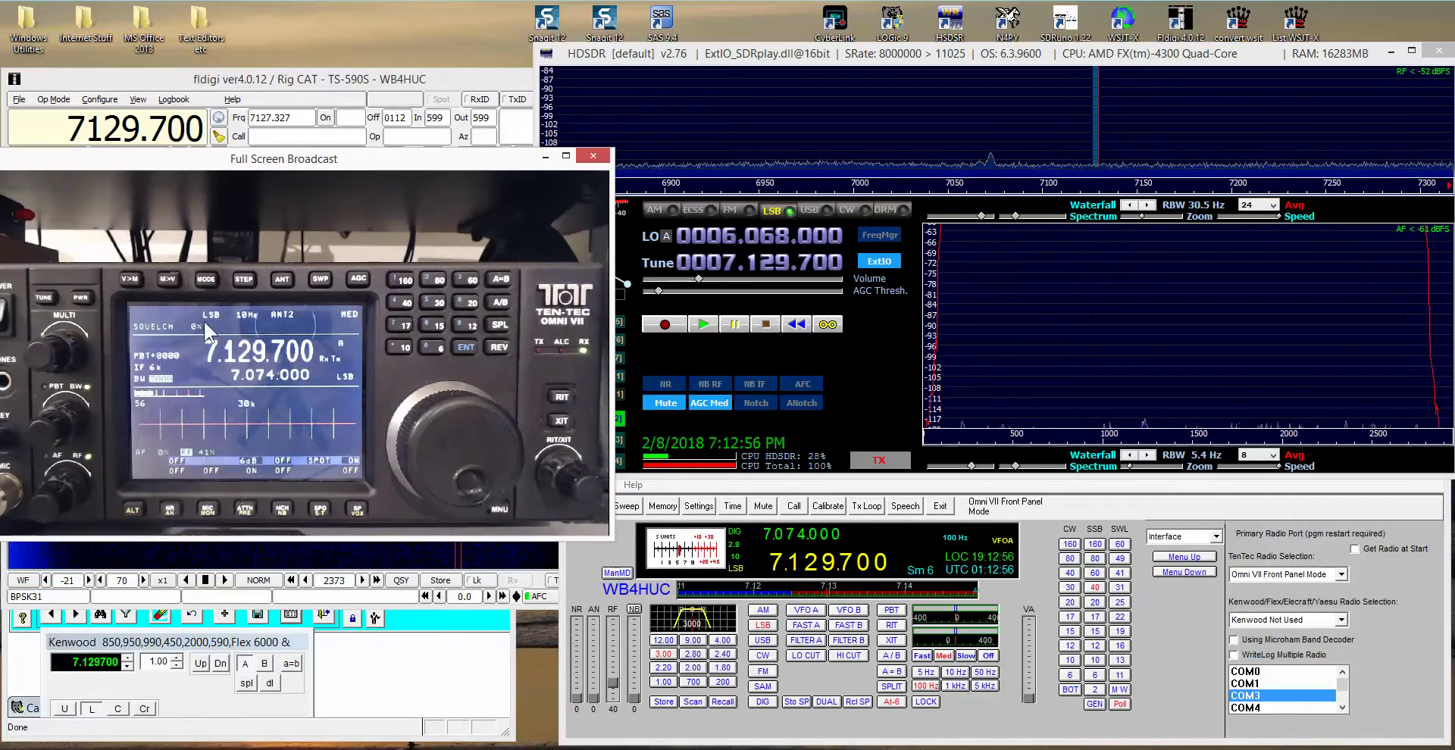
left_click_drag(144, 159, 649, 106)
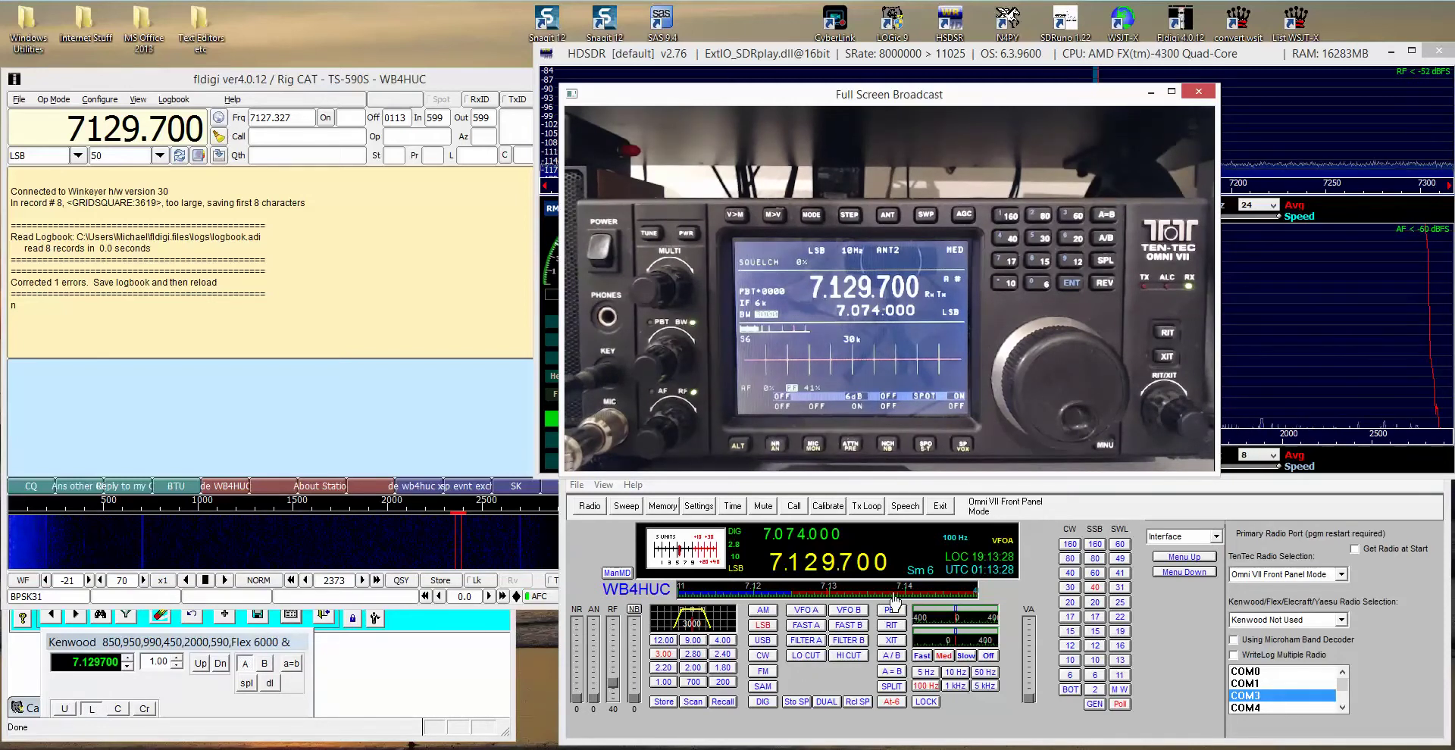
Step: Launch WSJT-X, close its Wide Graph window and set the operating mode to FT8
double_click(1124, 23)
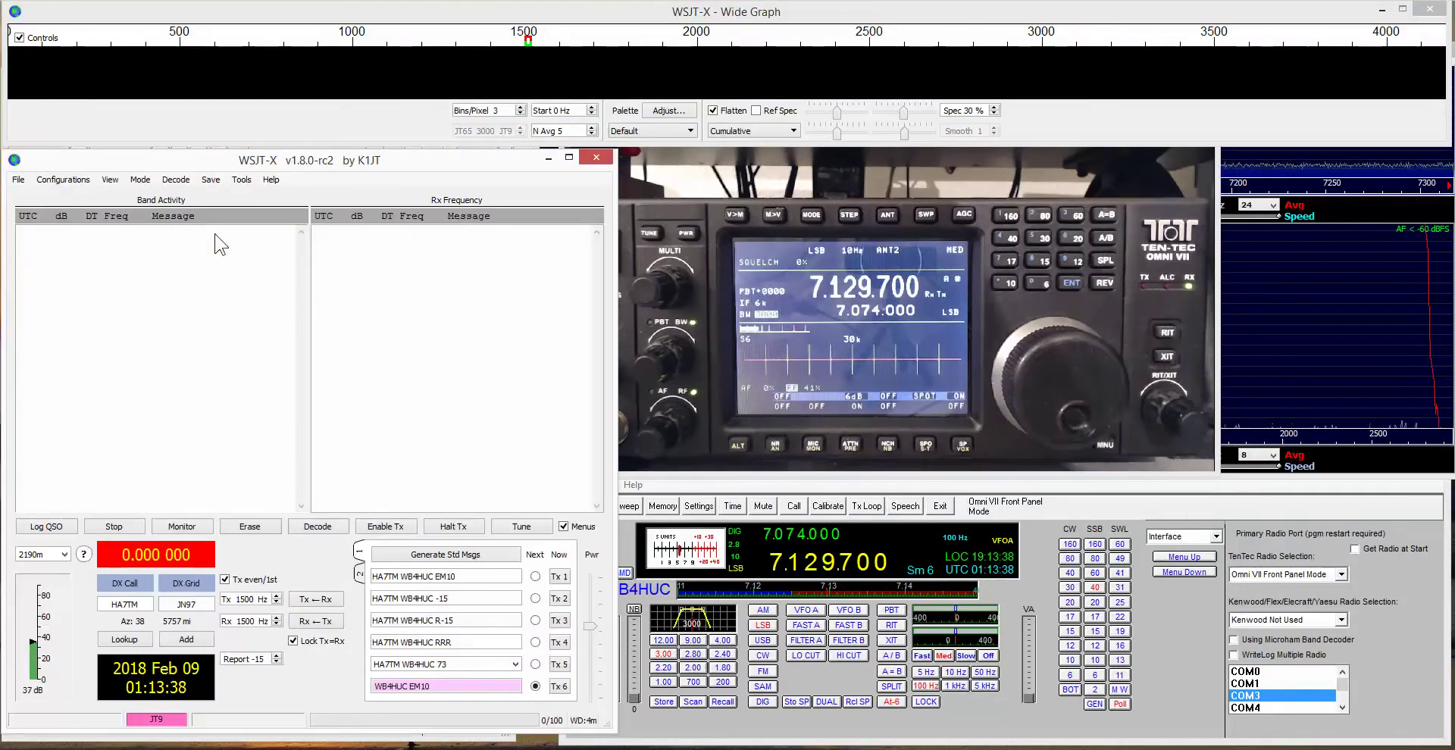
left_click(1429, 11)
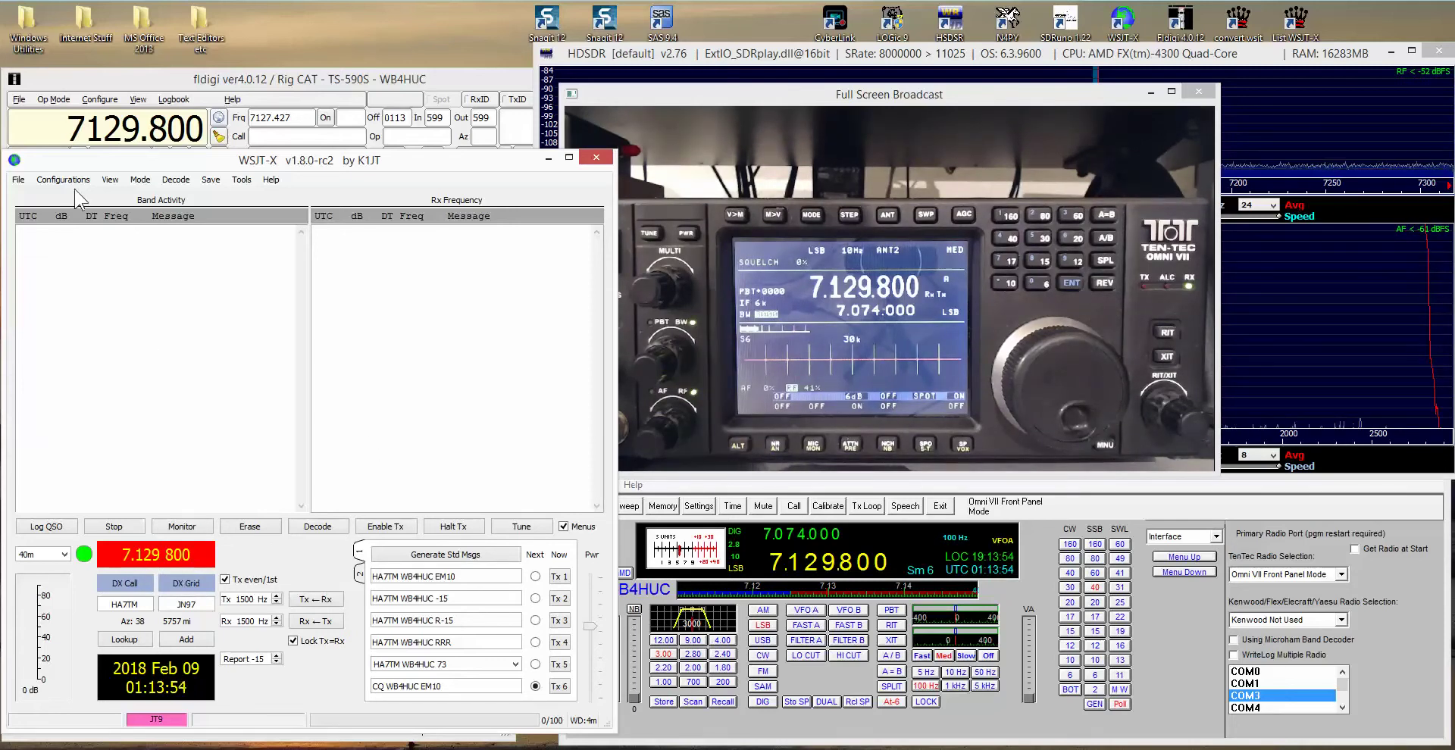
left_click(140, 180)
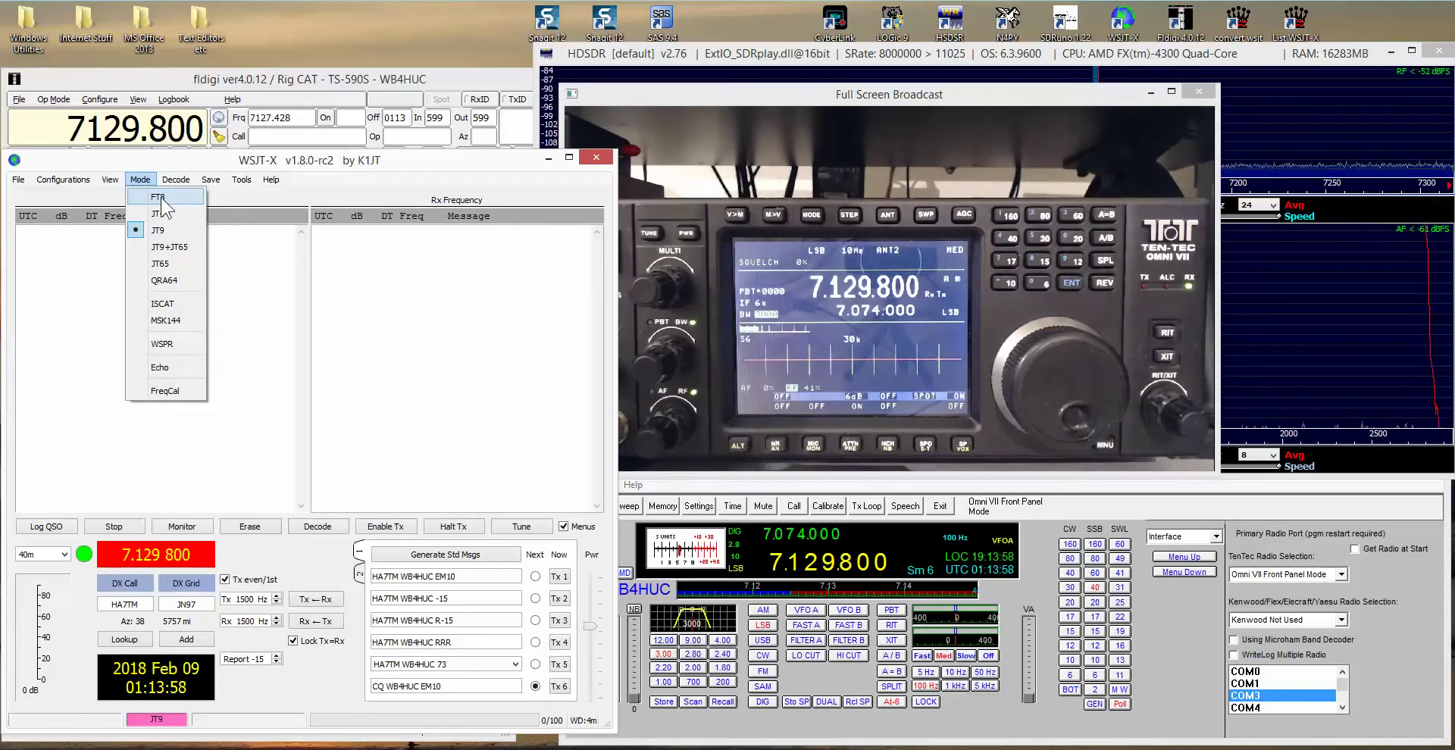
left_click(160, 198)
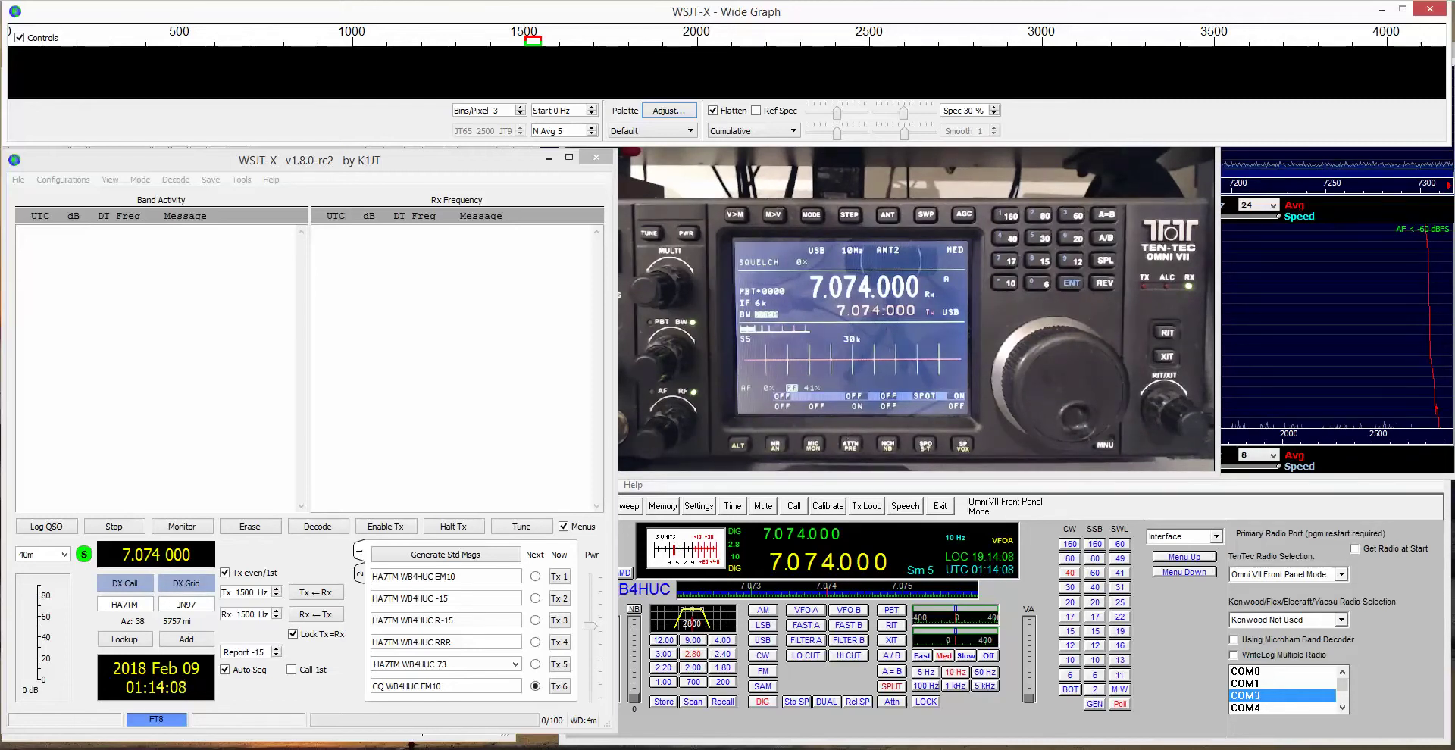
Step: Close the reopened Wide Graph, return to the WSJT-X main window and set the operating mode to JT65
key("alt+Tab")
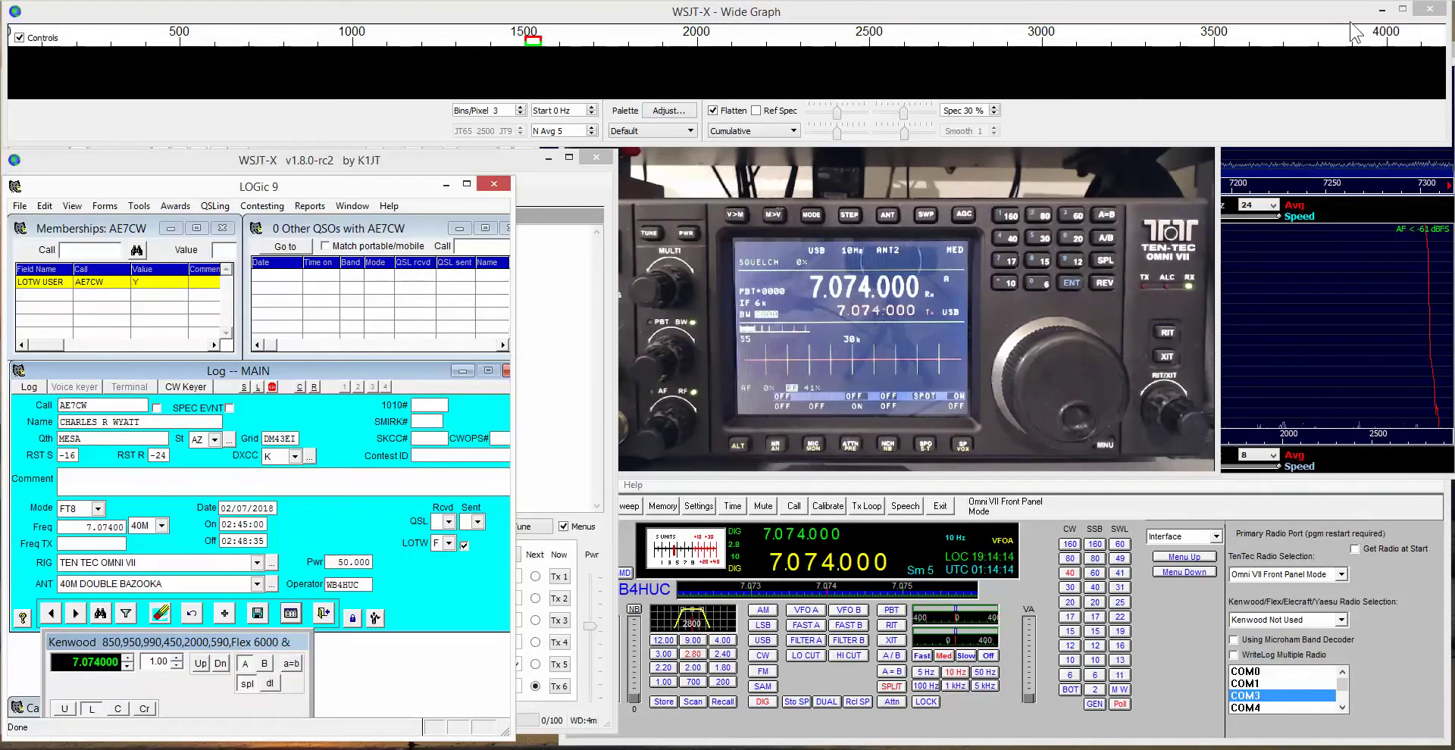
left_click(1428, 9)
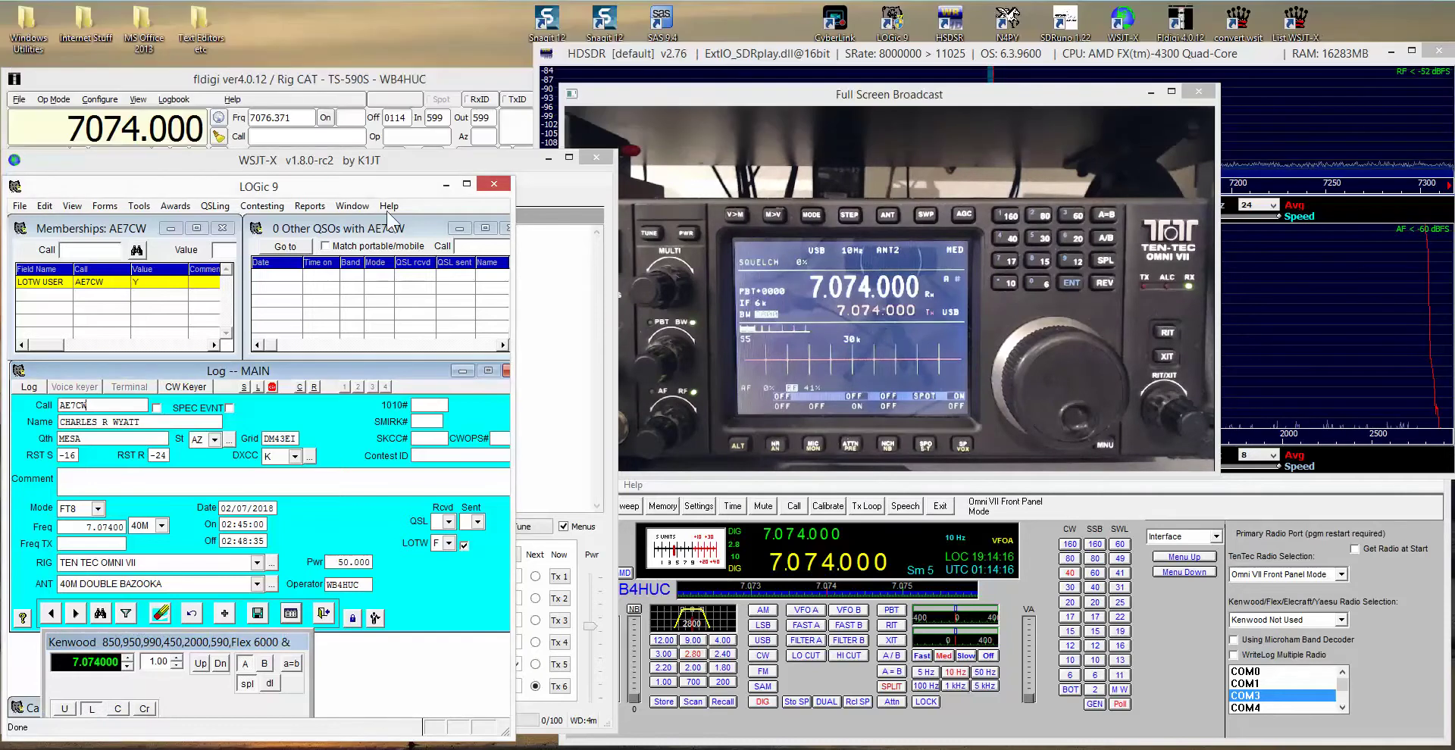
left_click(524, 162)
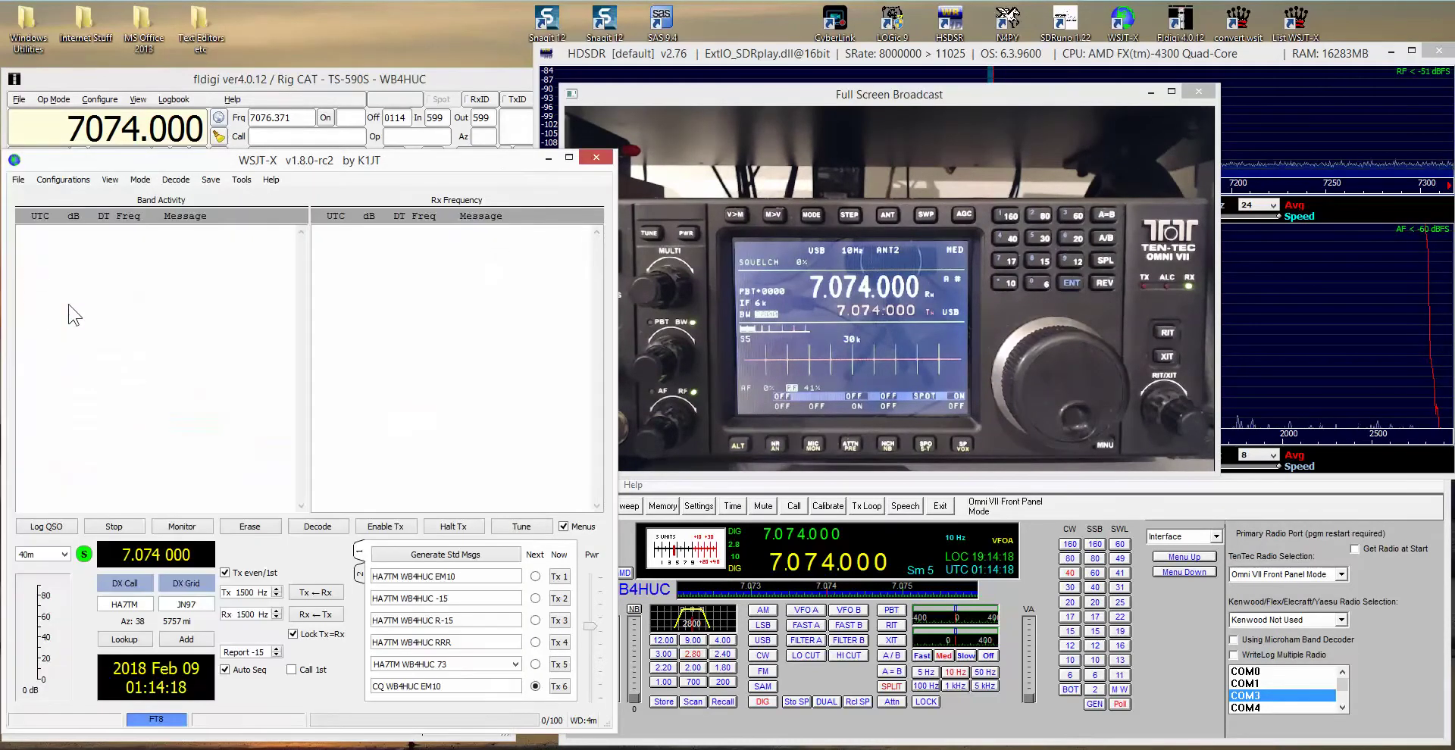
left_click(141, 182)
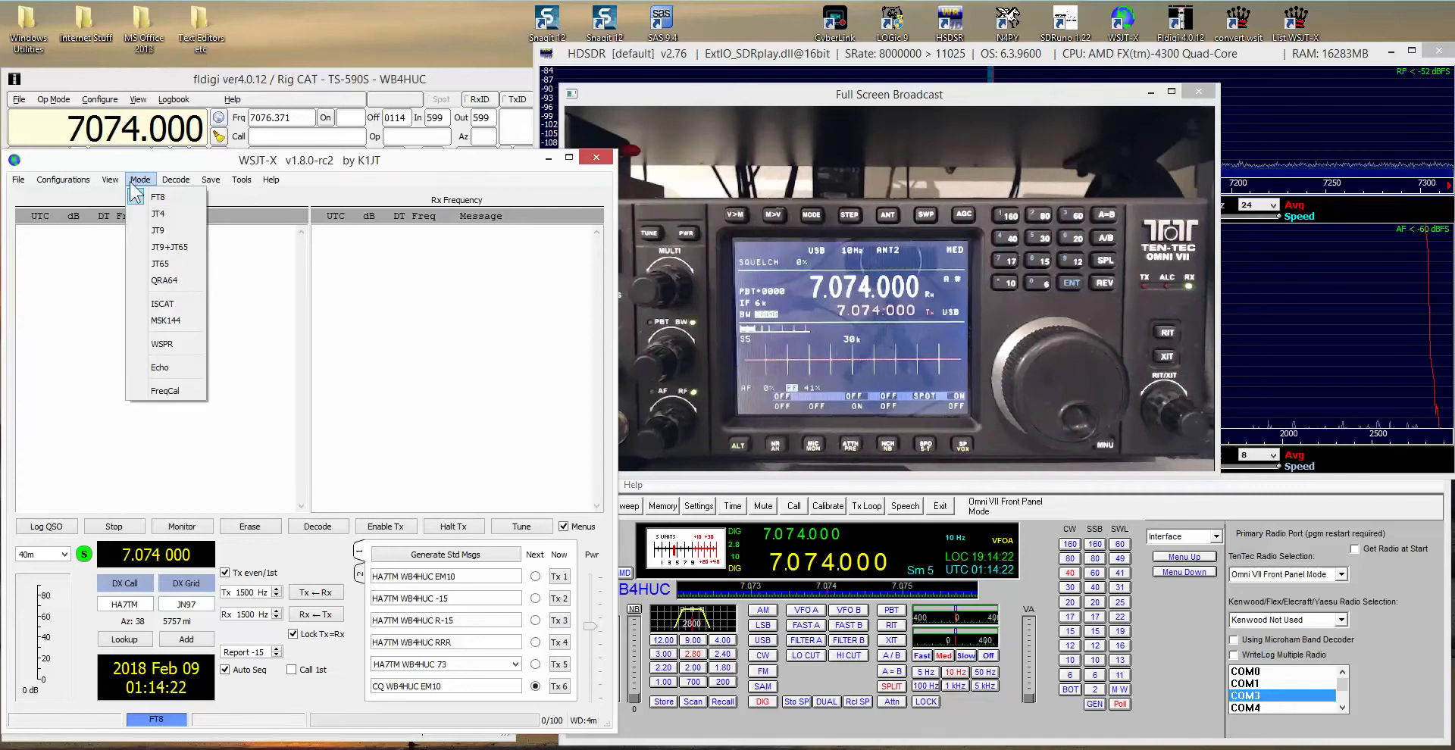
left_click(161, 265)
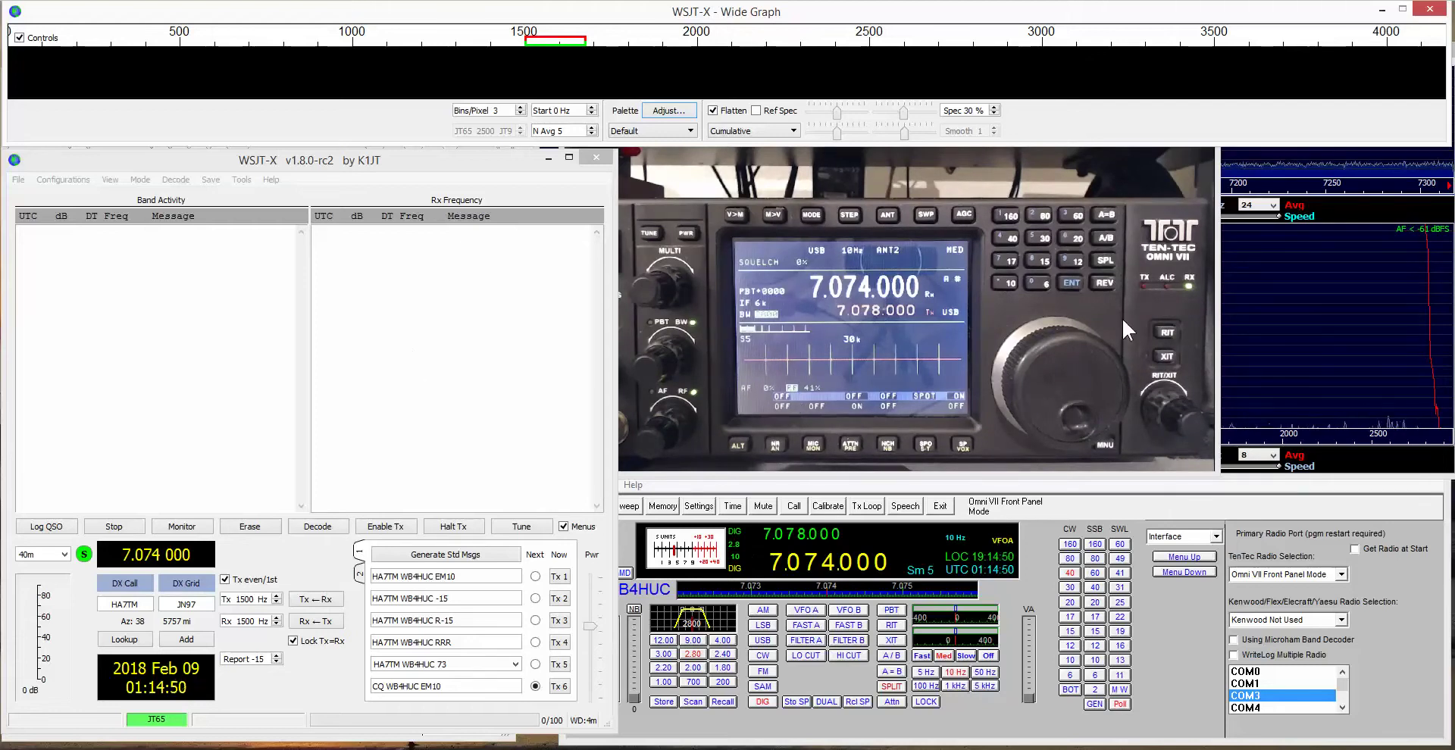
Step: Clear the desktop by minimizing WSJT-X, the radio camera window and HDSDR and closing the Wide Graph
left_click(549, 160)
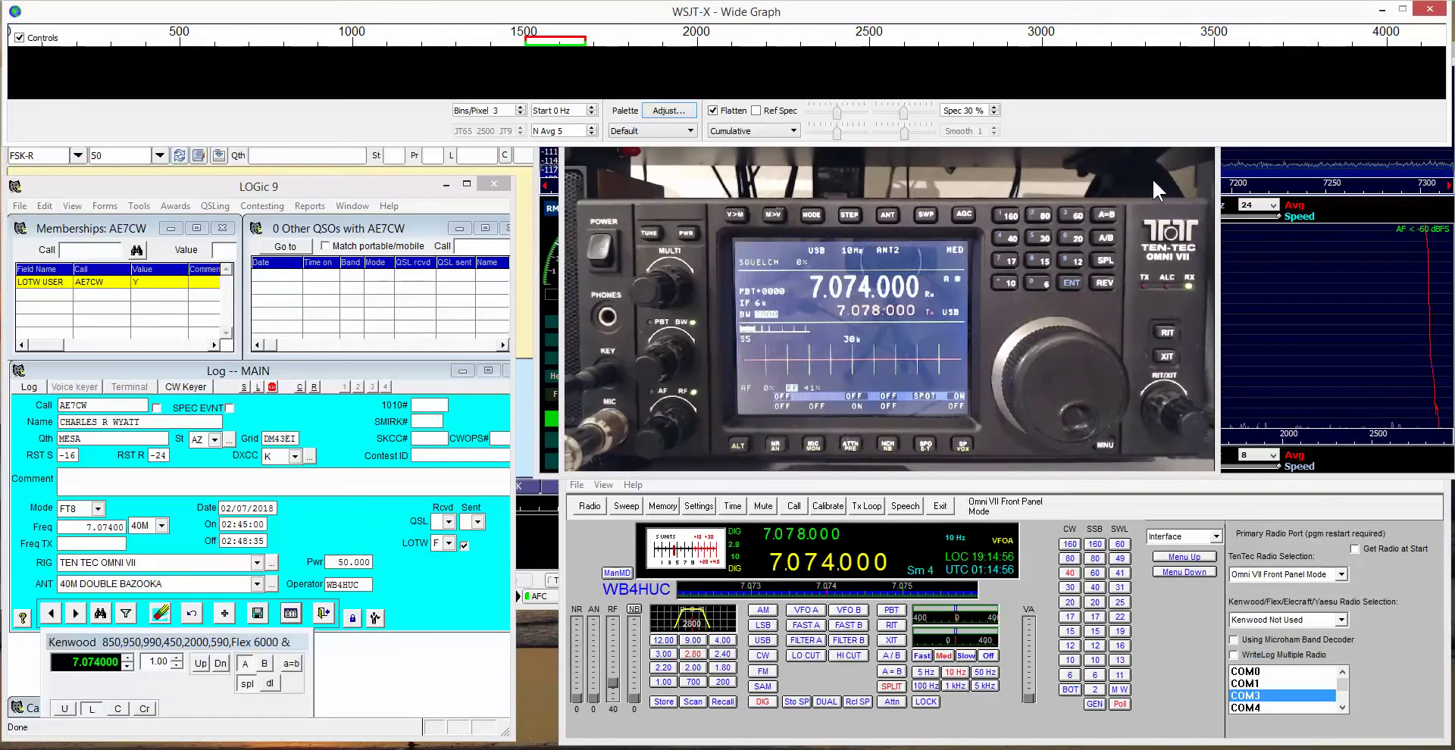
left_click(1152, 189)
left_click(1352, 97)
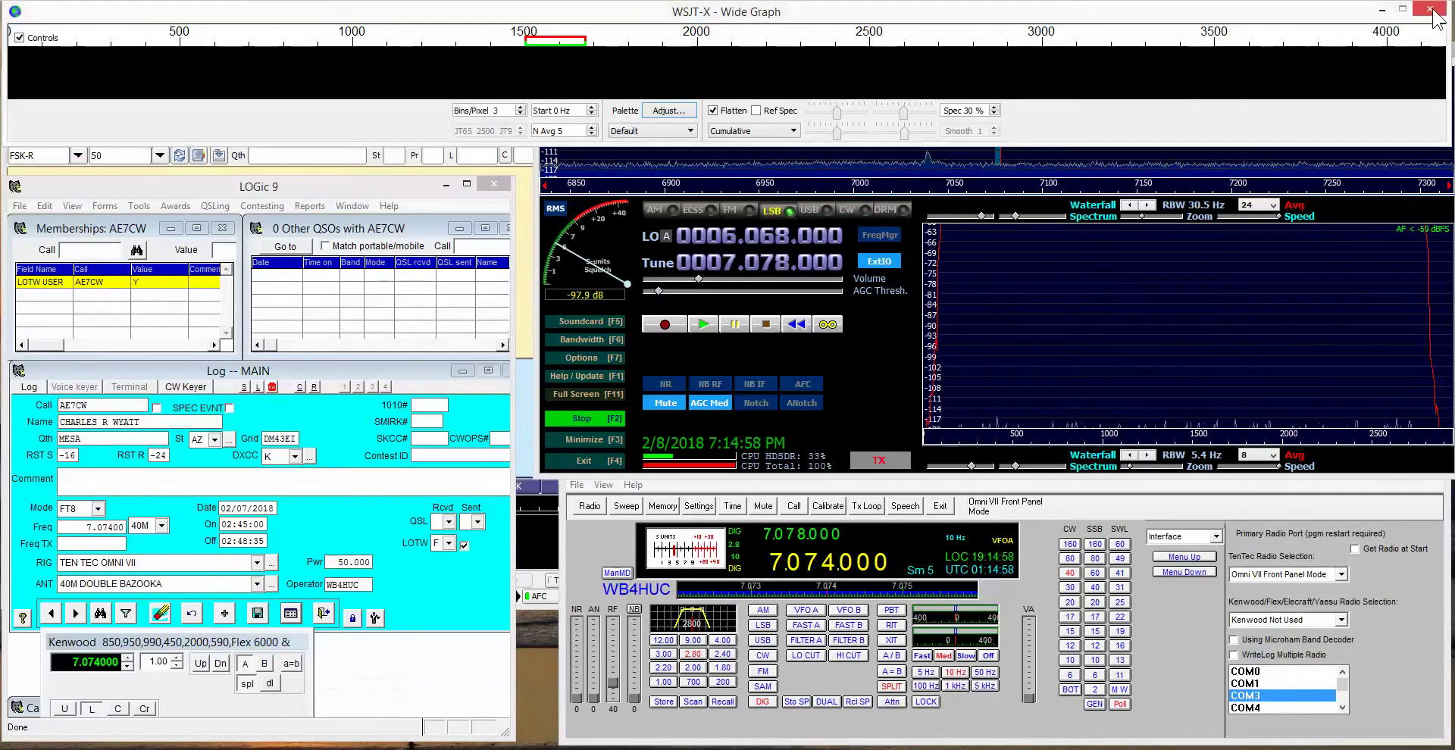
left_click(1433, 11)
left_click(1393, 45)
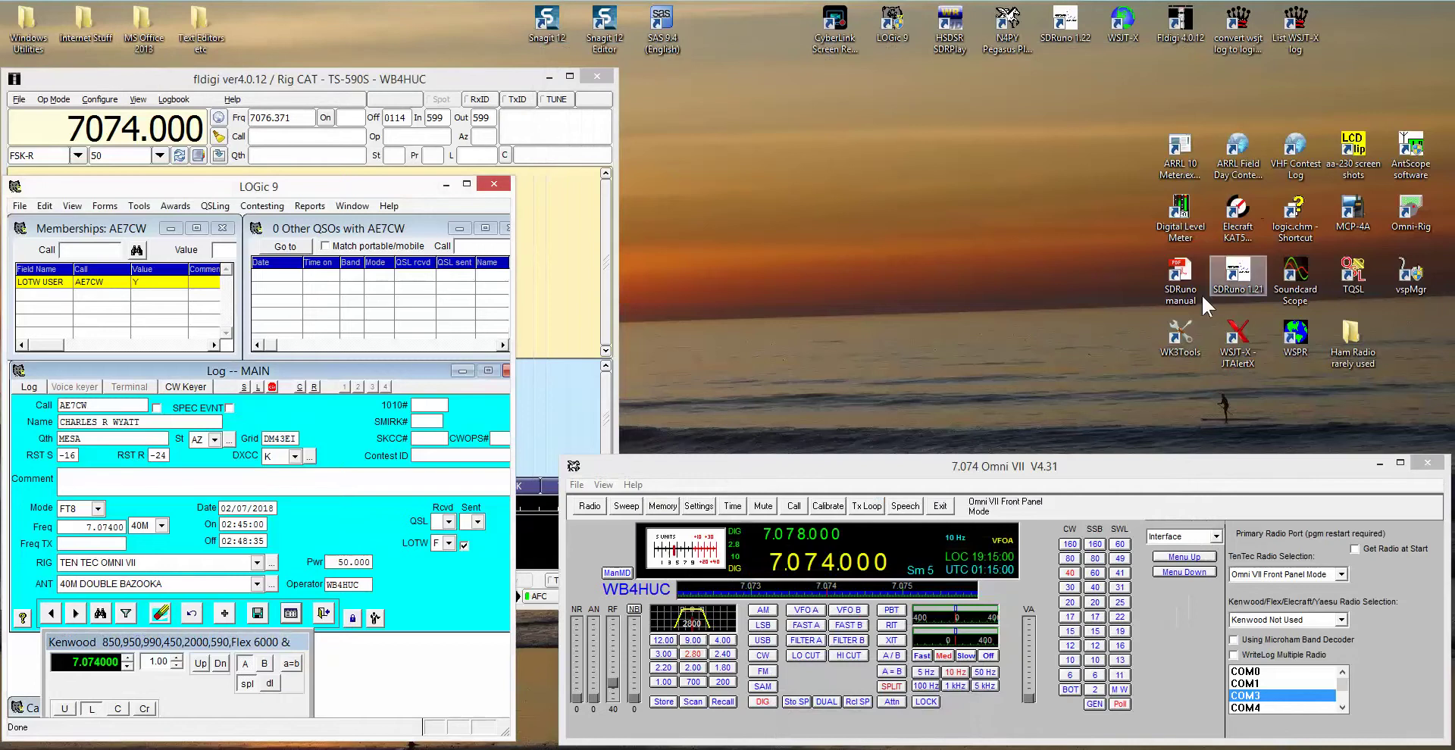
Step: Open vspMgr and move its window over the free desktop area to examine the virtual COM port pairs and their programs
left_click(1400, 292)
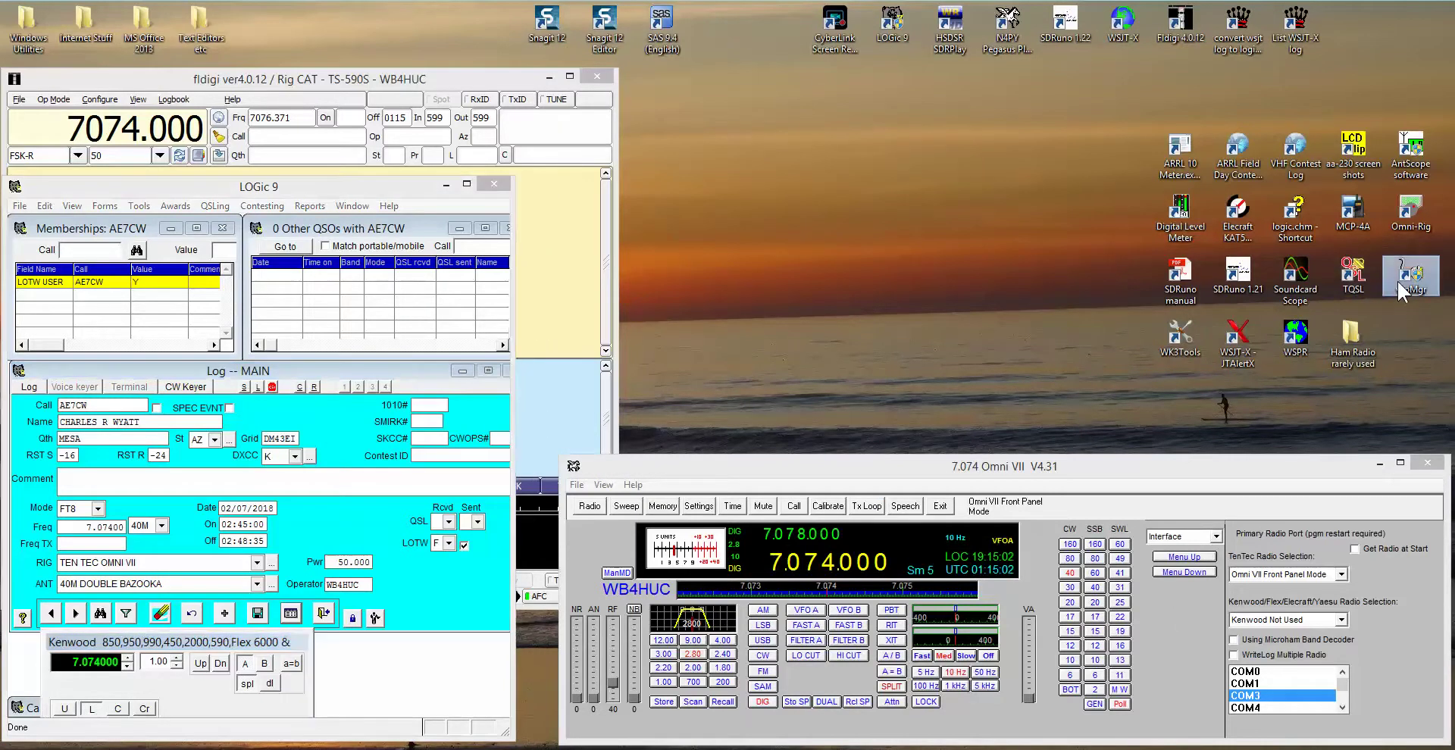
double_click(1401, 292)
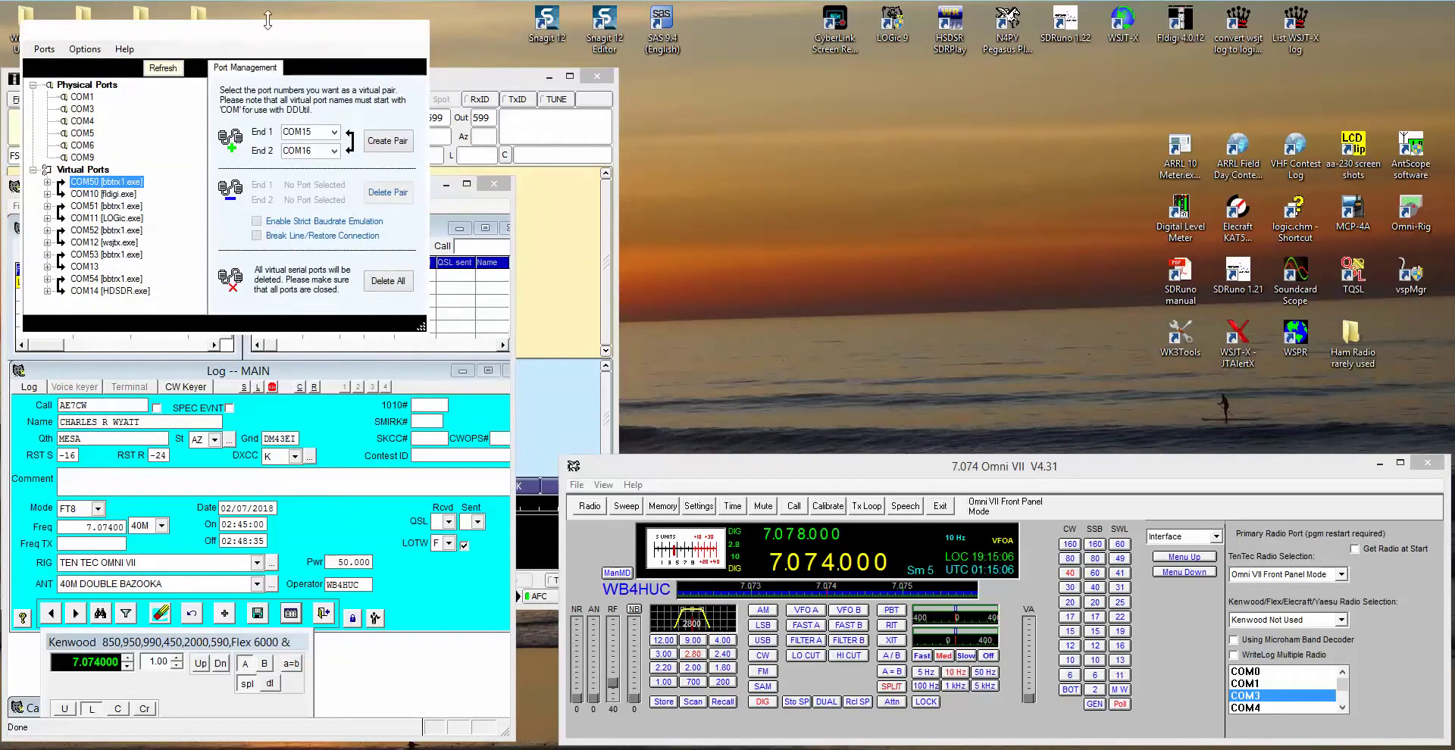
left_click_drag(277, 40, 877, 92)
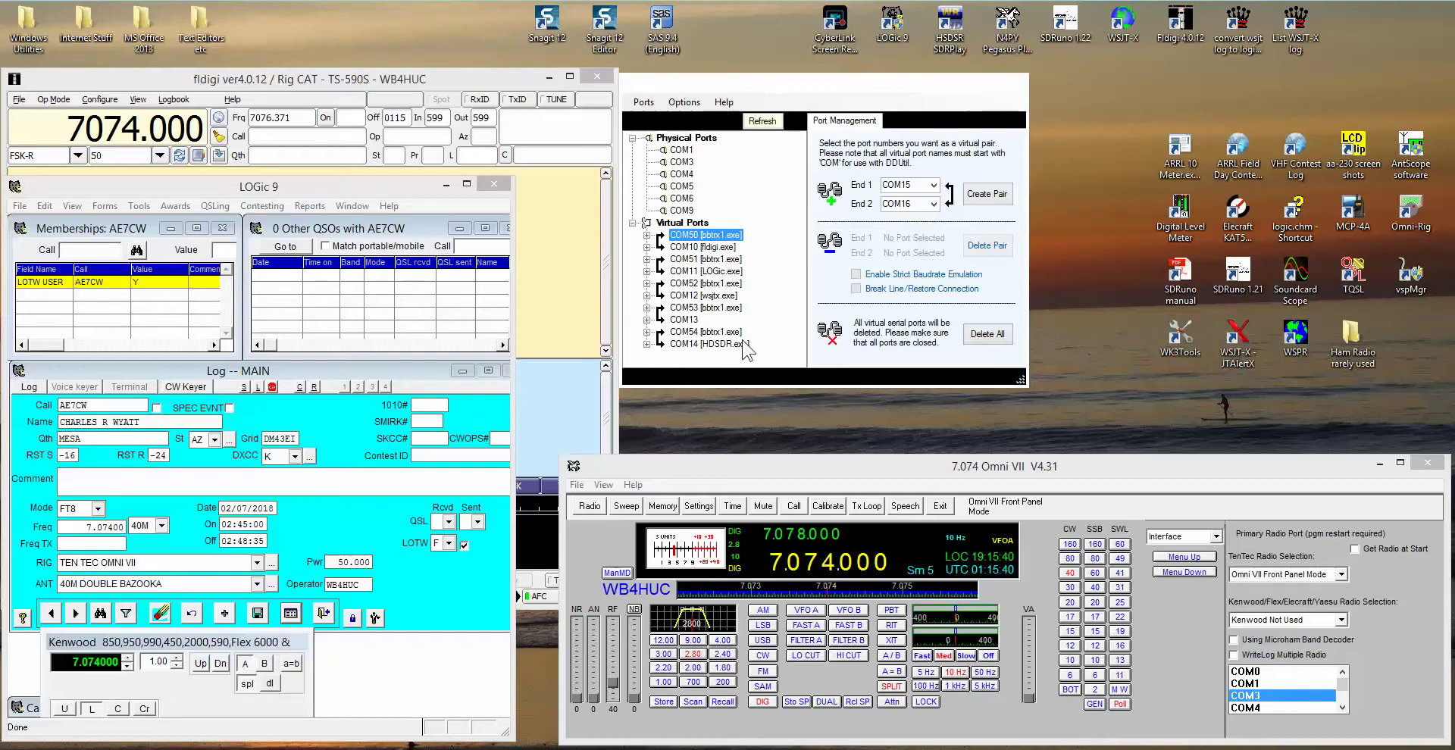
left_click_drag(799, 89, 852, 86)
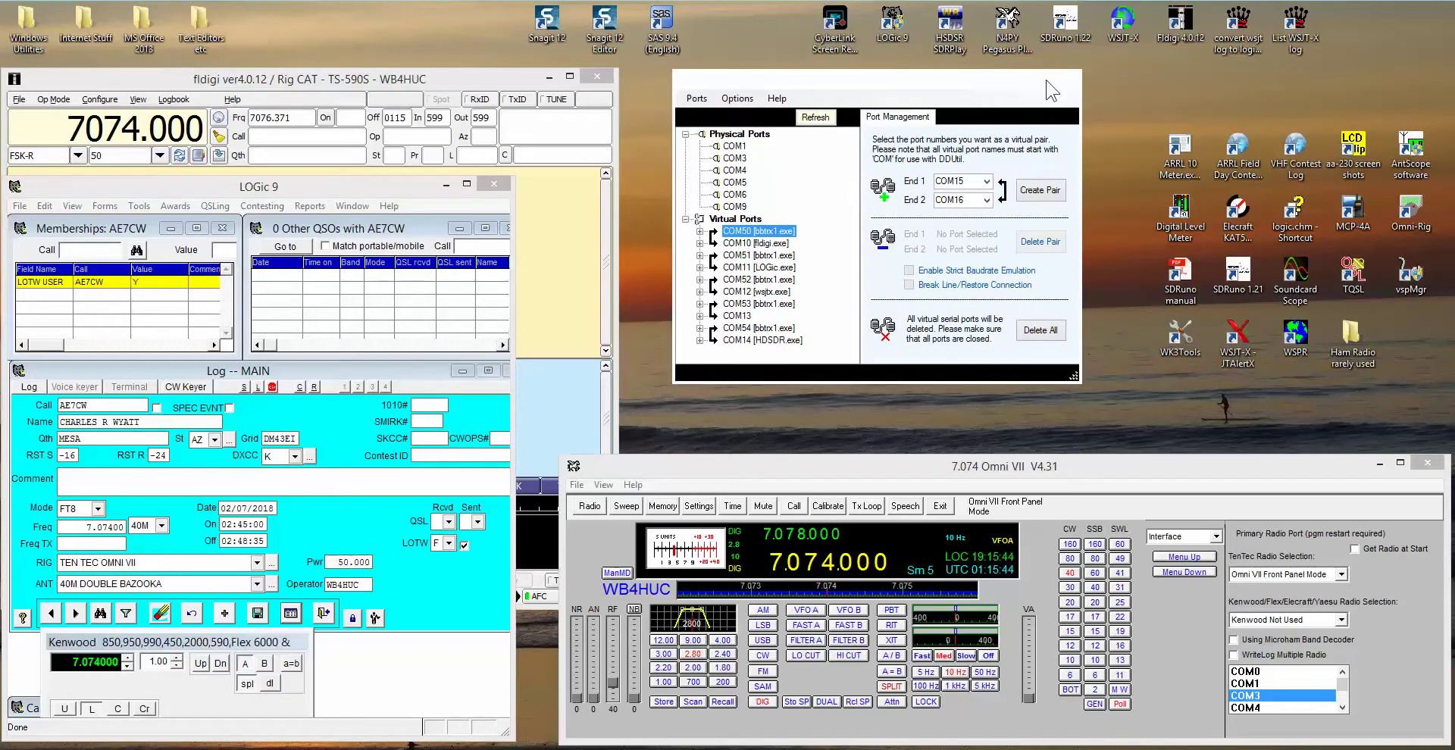
Step: Close the vspMgr window and minimize the Omni VII control program
right_click(898, 86)
left_click(944, 196)
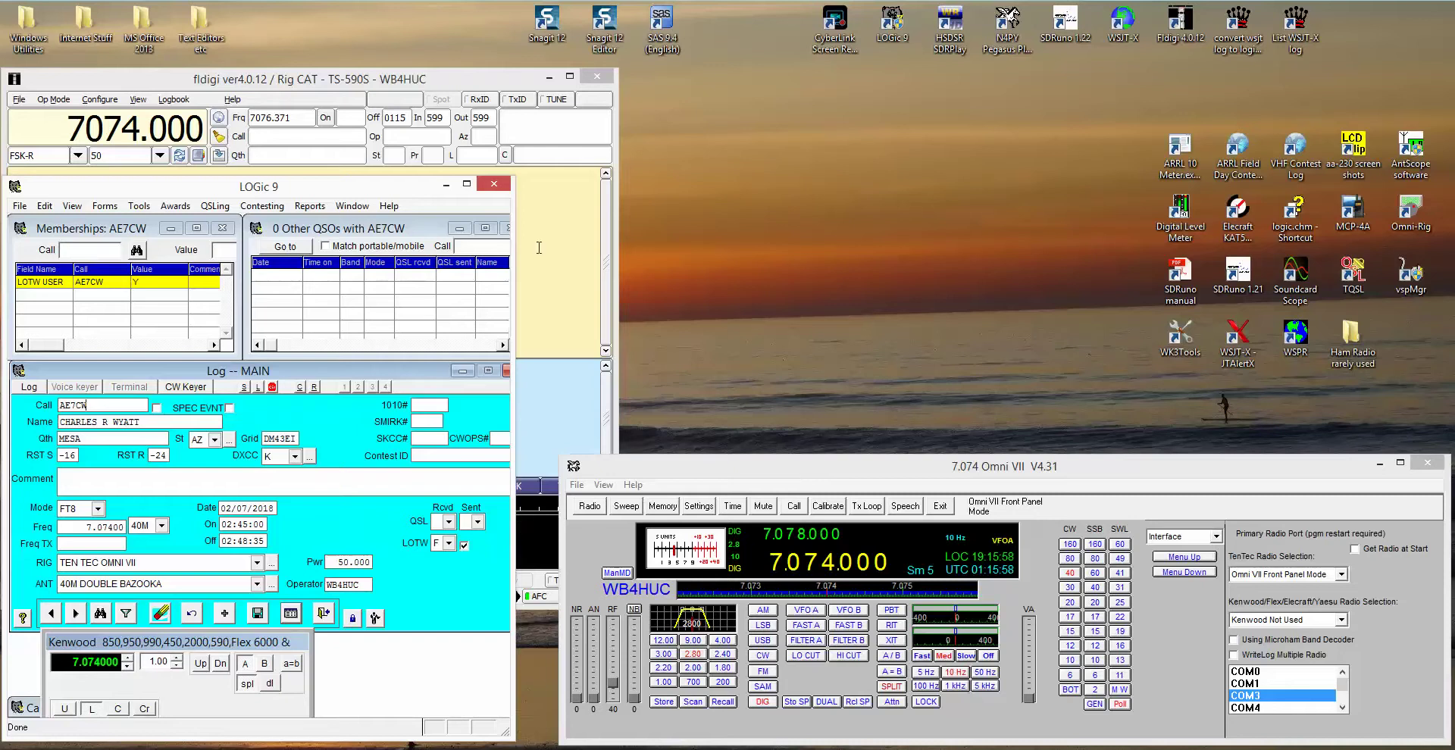
left_click(1376, 464)
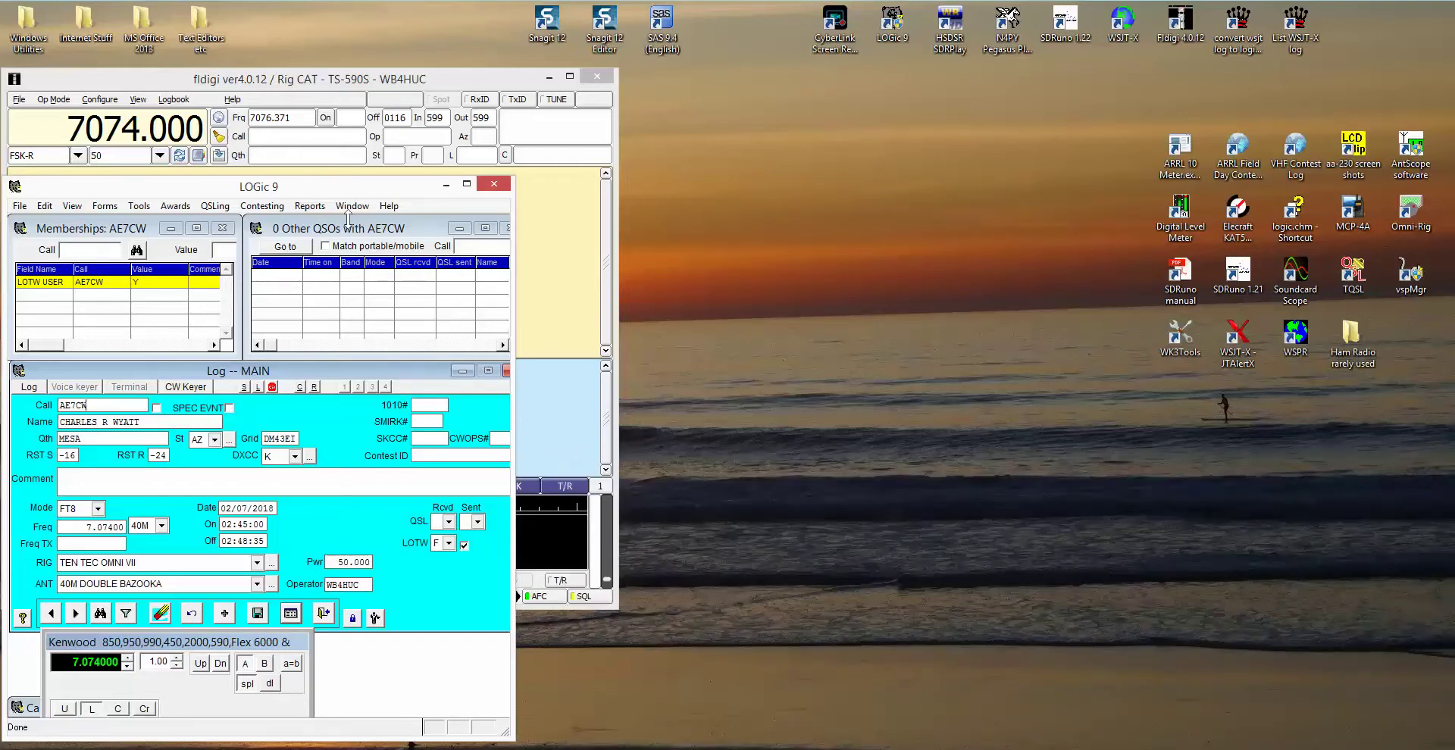